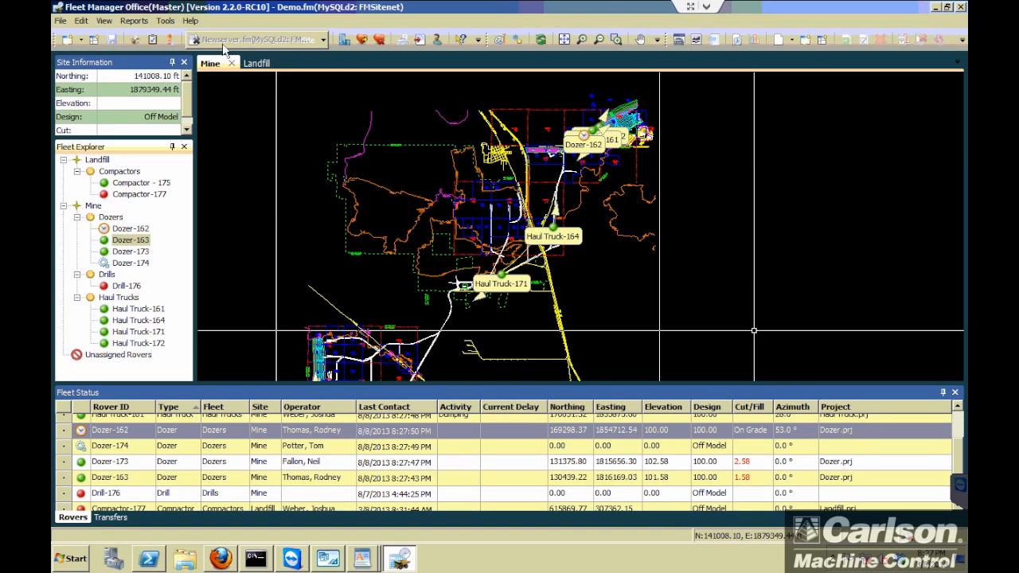
{"action": "left_click", "coordinate": [86, 22]}
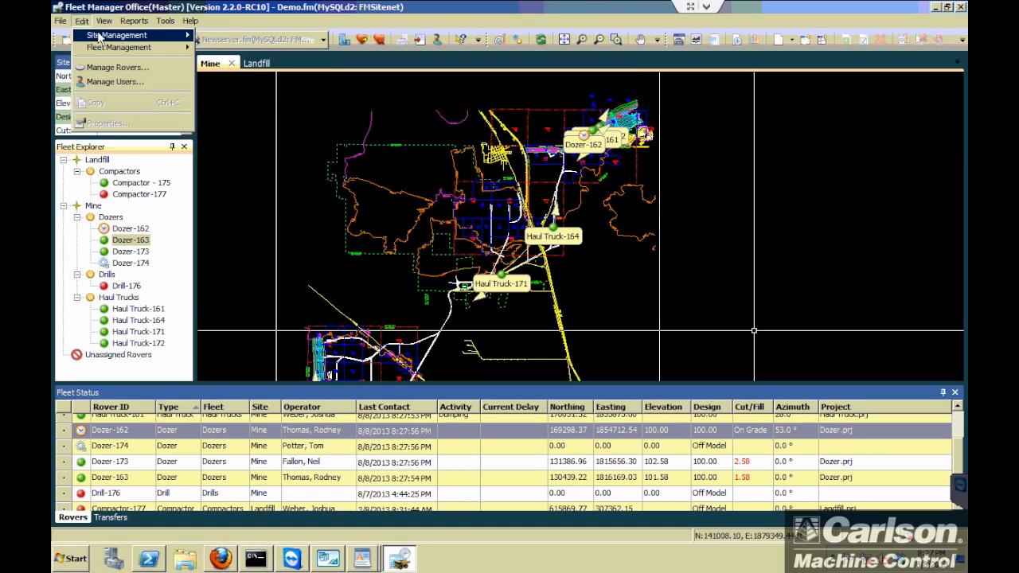
{"action": "mouse_move", "coordinate": [101, 50]}
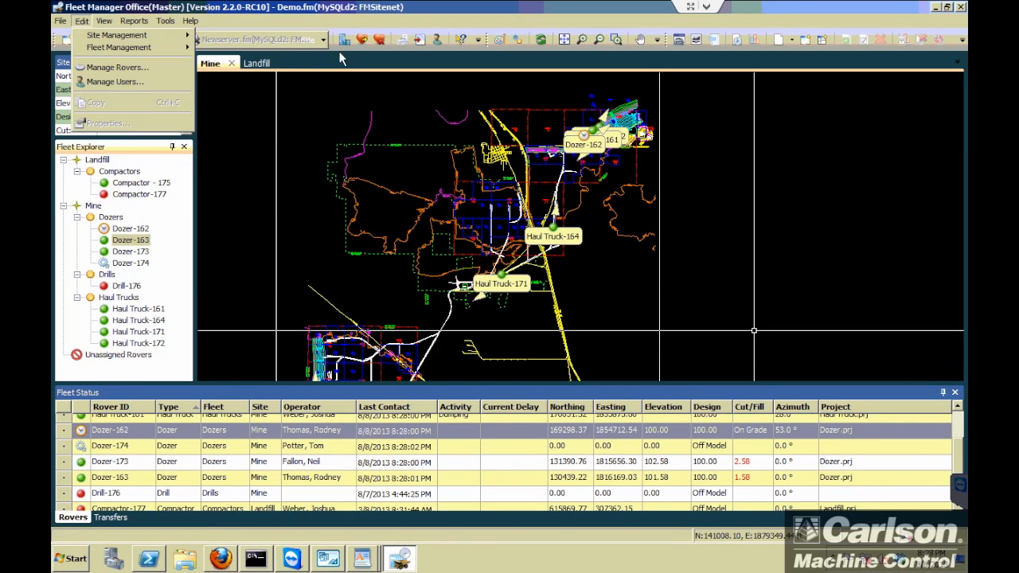
{"action": "left_click", "coordinate": [344, 80]}
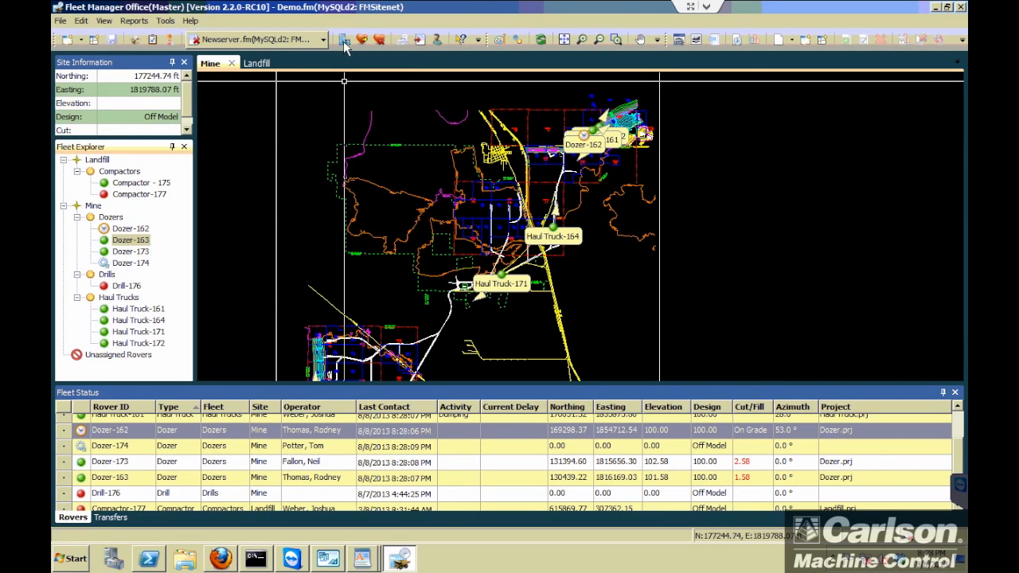
Create a new project named "Overburden stripping 8-2013" in the Project Manager.
{"action": "left_click", "coordinate": [343, 40]}
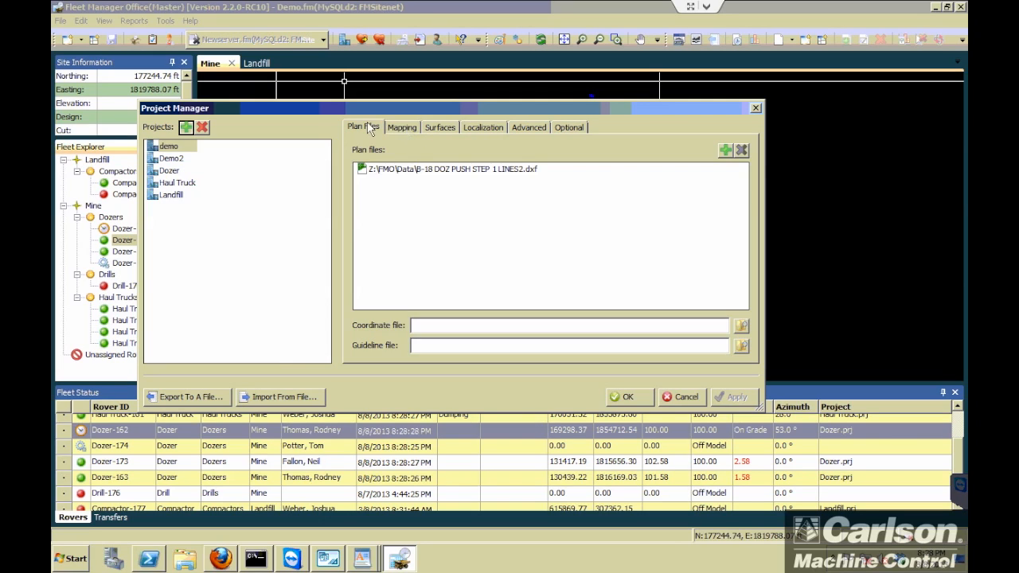
{"action": "left_click", "coordinate": [186, 128]}
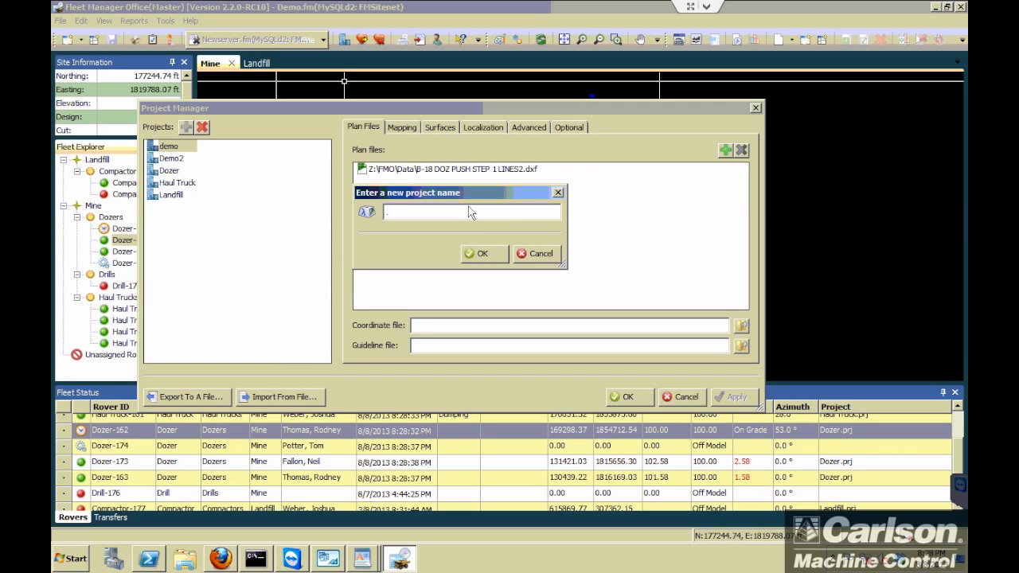
{"action": "type", "text": "Overburden sti"}
{"action": "type", "text": "ipping 8-2013"}
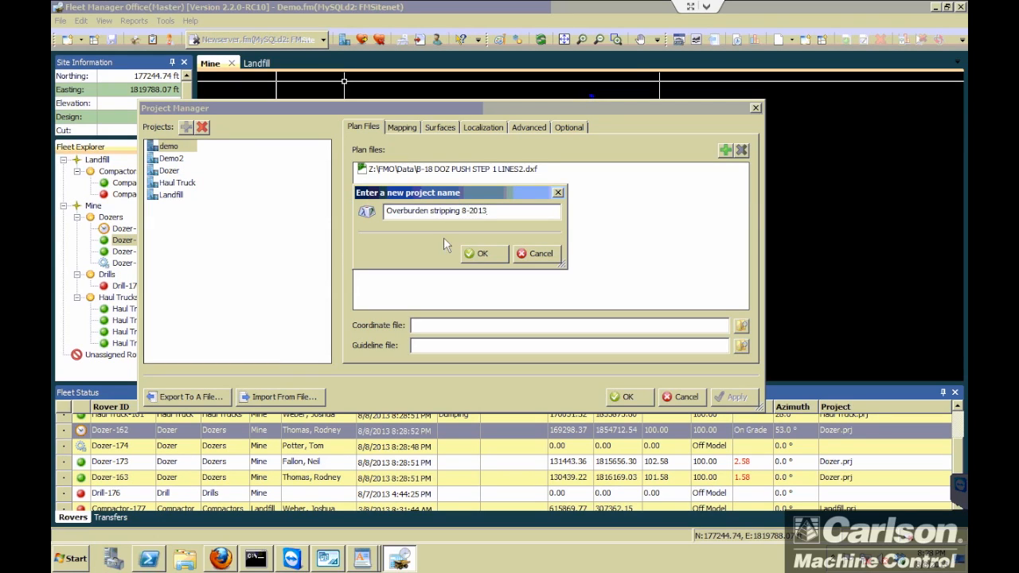
{"action": "left_click", "coordinate": [481, 253]}
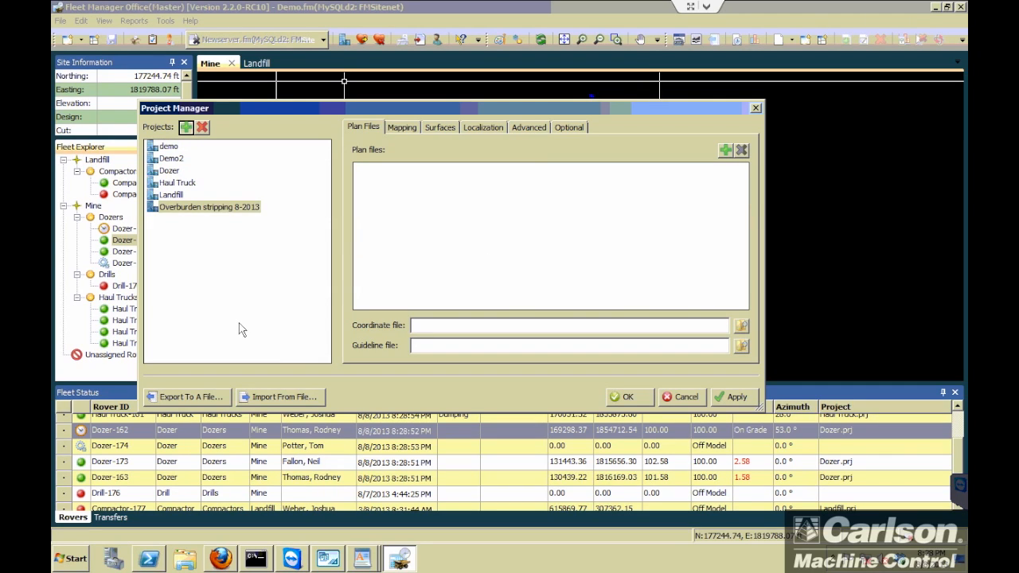
Add pits09-01-11.dwg from the Data folder as a plan file of the "Overburden stripping 8-2013" project.
{"action": "left_click", "coordinate": [191, 225]}
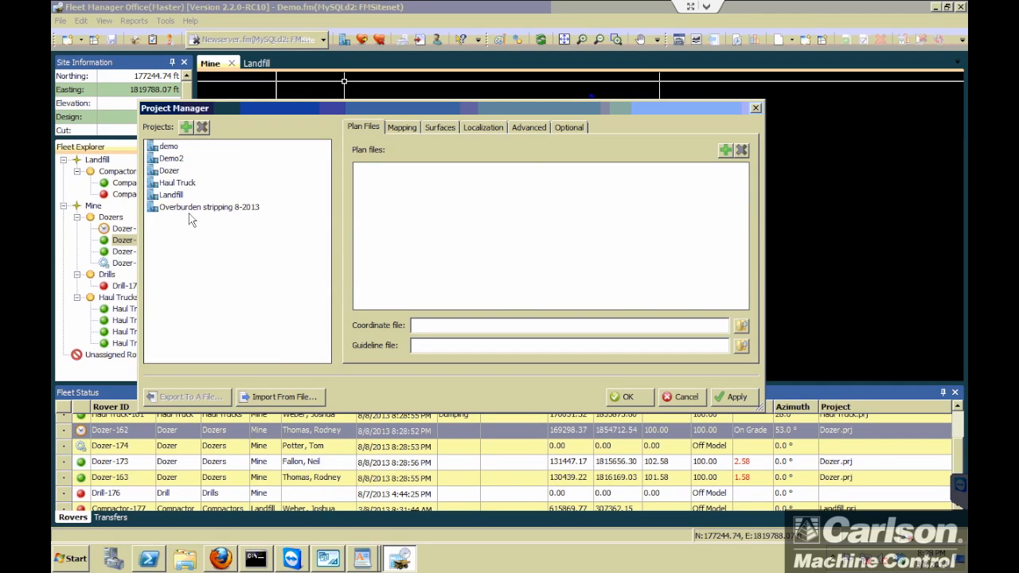
{"action": "left_click", "coordinate": [198, 209]}
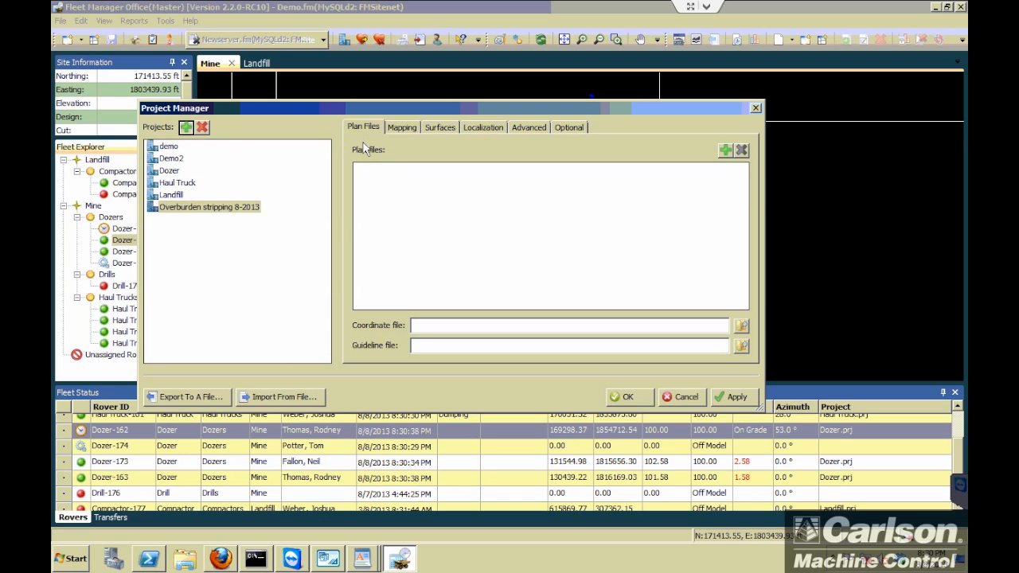
{"action": "left_click", "coordinate": [726, 151]}
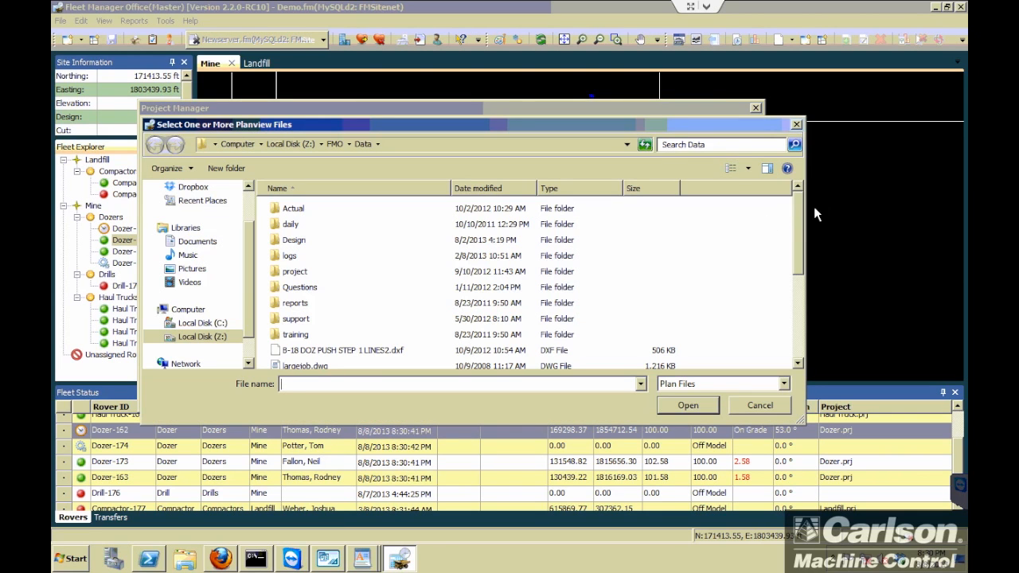
{"action": "left_click_drag", "start_coordinate": [802, 226], "coordinate": [800, 273]}
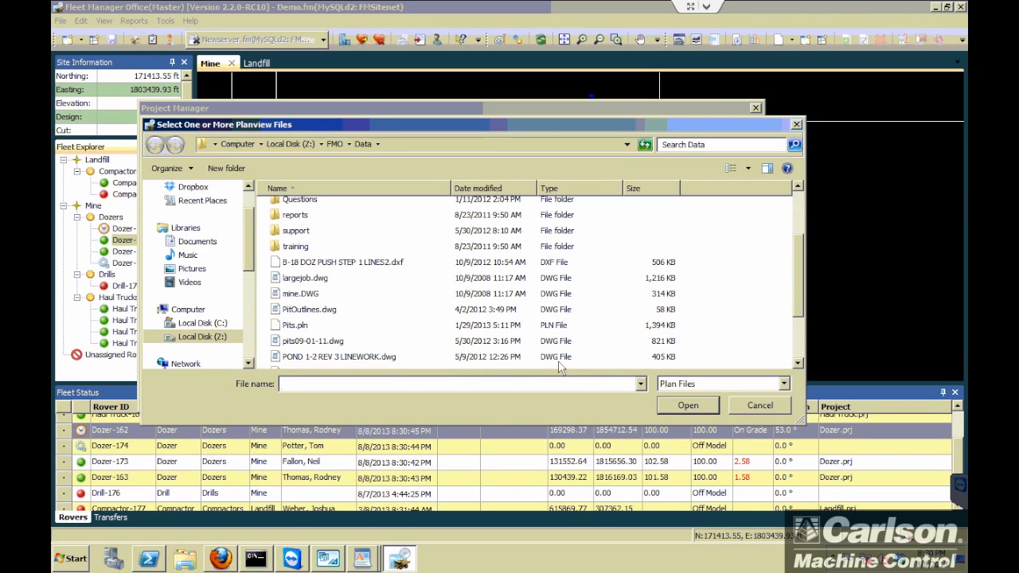
{"action": "left_click", "coordinate": [321, 344]}
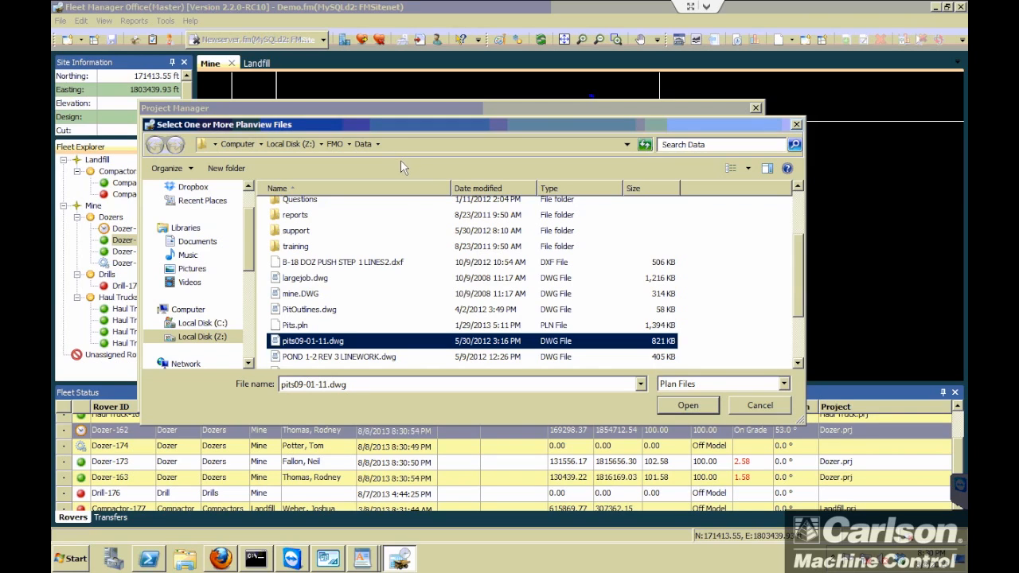
{"action": "left_click", "coordinate": [675, 410]}
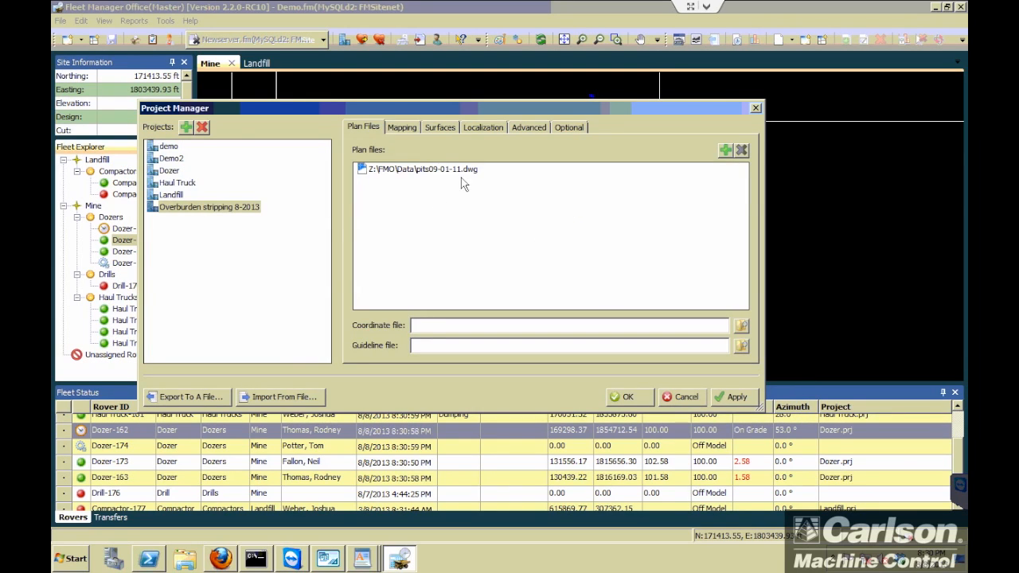
Assign mine.CRD from the Data folder as the project's coordinate file.
{"action": "left_click", "coordinate": [741, 327]}
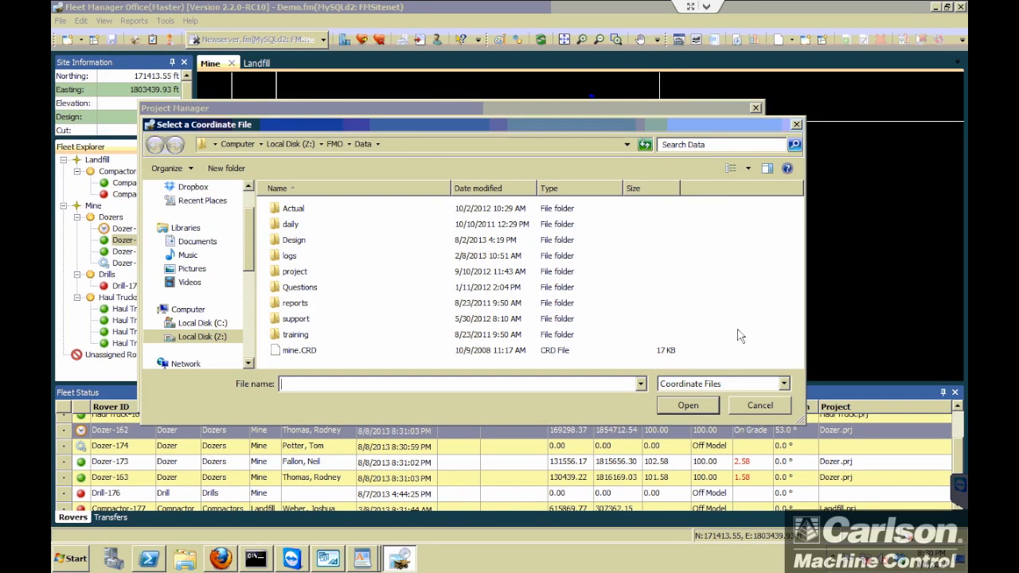
{"action": "left_click", "coordinate": [299, 354]}
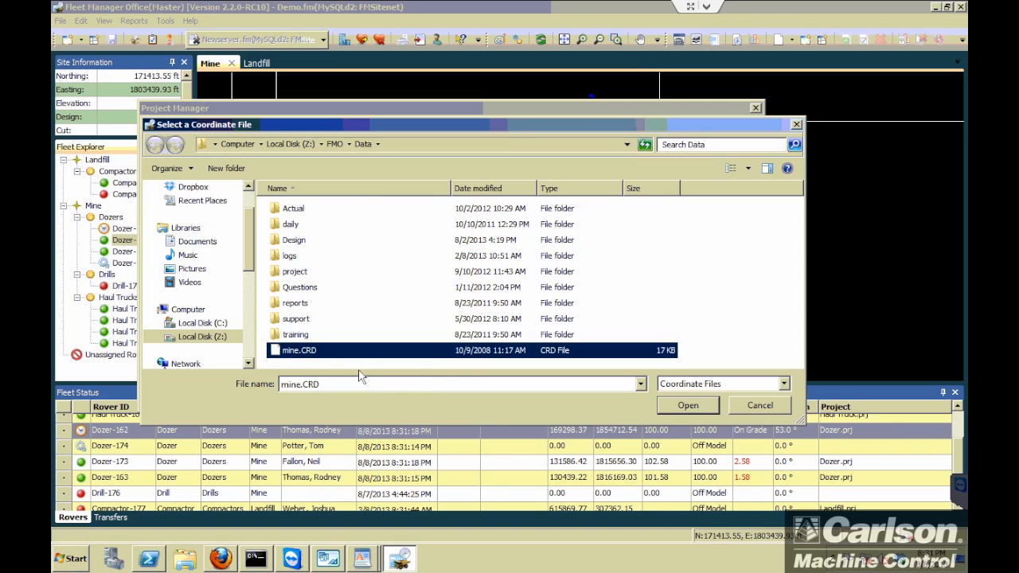
{"action": "left_click", "coordinate": [700, 409]}
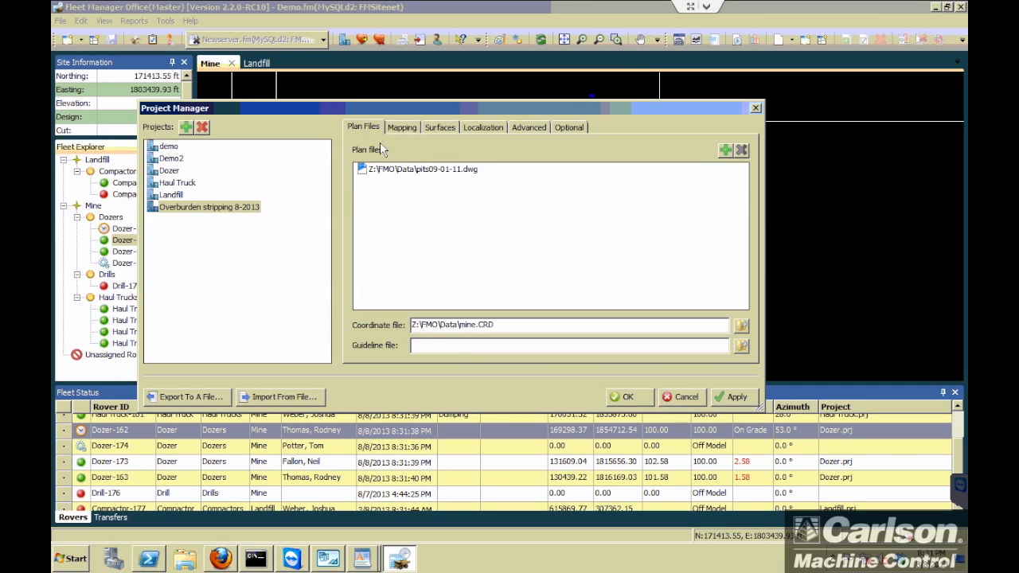
Review the project's mapping settings and add a surface named "Design" that uses mine.GRD from the Design folder.
{"action": "left_click", "coordinate": [400, 129]}
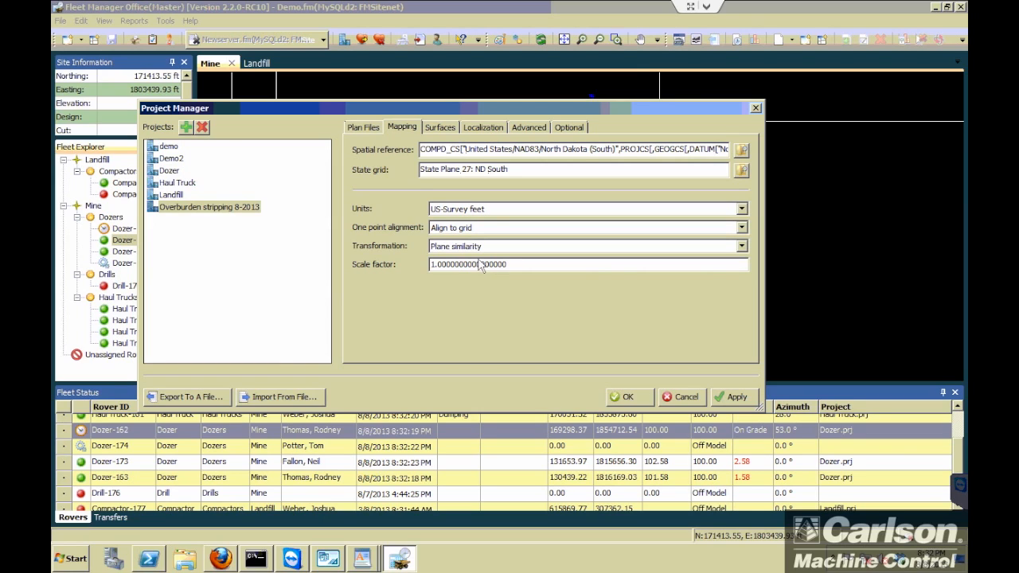
{"action": "left_click", "coordinate": [447, 134]}
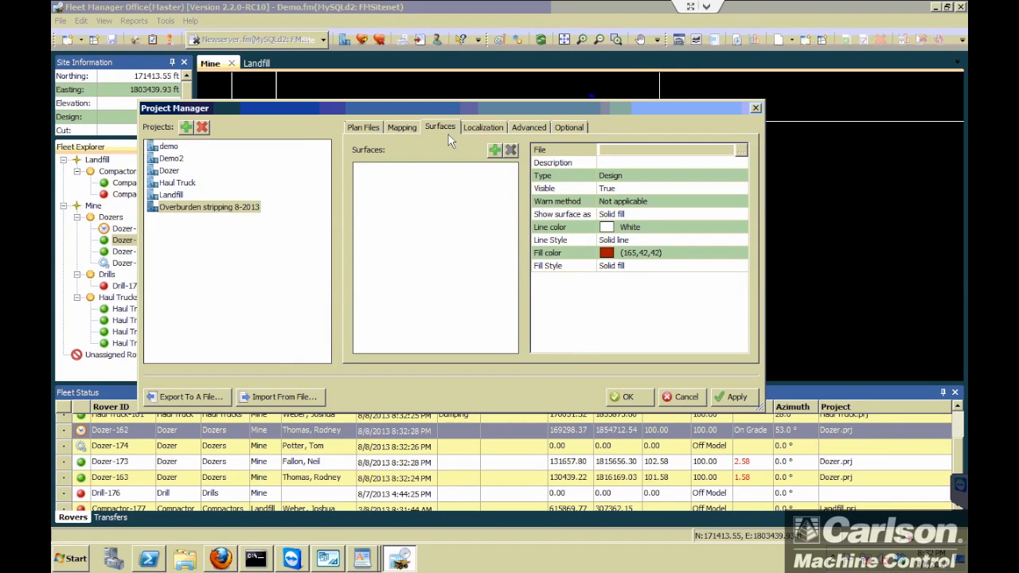
{"action": "left_click", "coordinate": [494, 150]}
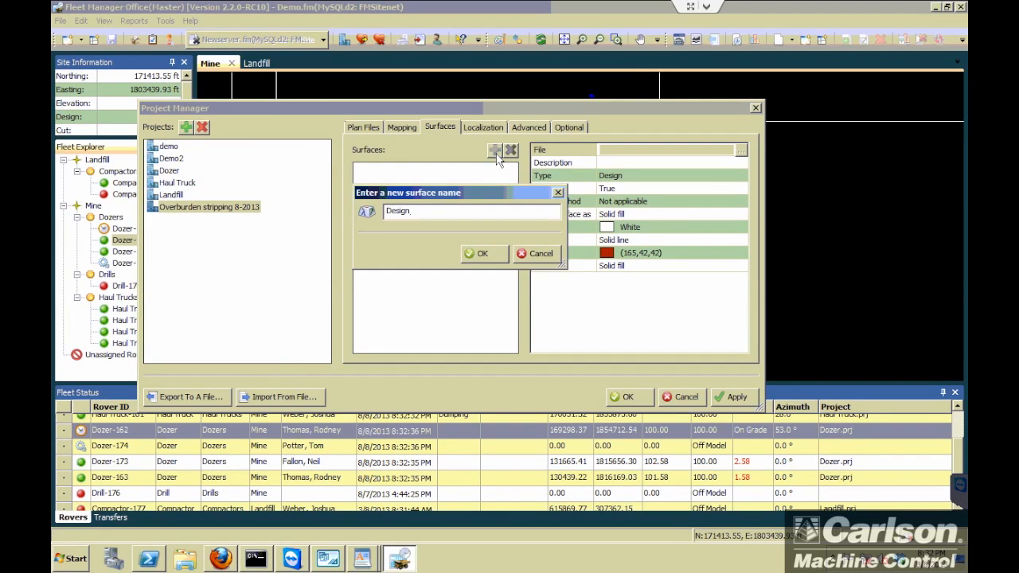
{"action": "key", "text": "Return"}
{"action": "left_click", "coordinate": [742, 151]}
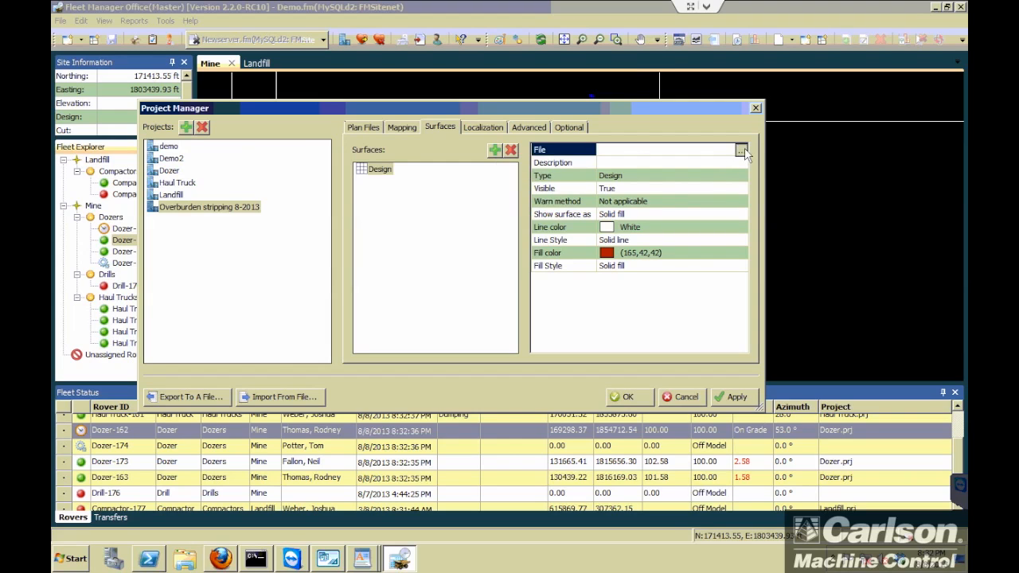
{"action": "left_click", "coordinate": [741, 152]}
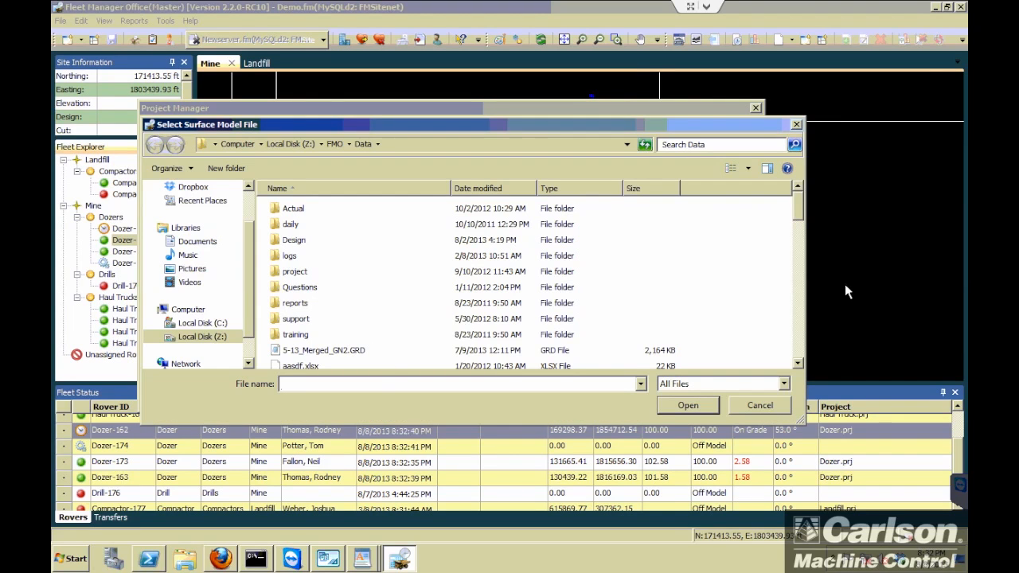
{"action": "scroll", "coordinate": [802, 313], "scroll_direction": "down", "scroll_amount": 3}
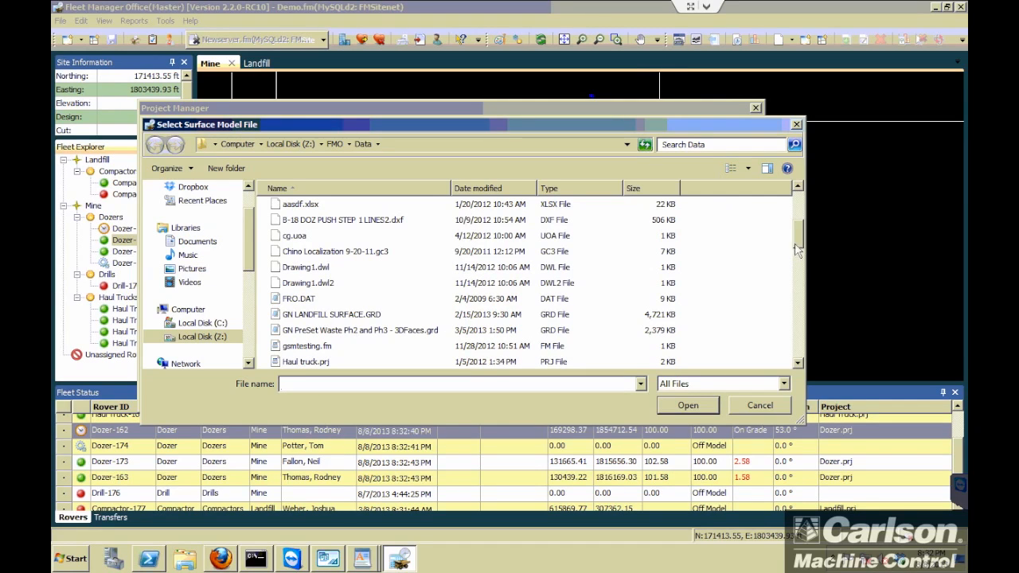
{"action": "scroll", "coordinate": [792, 251], "scroll_direction": "up", "scroll_amount": 3}
{"action": "double_click", "coordinate": [297, 243]}
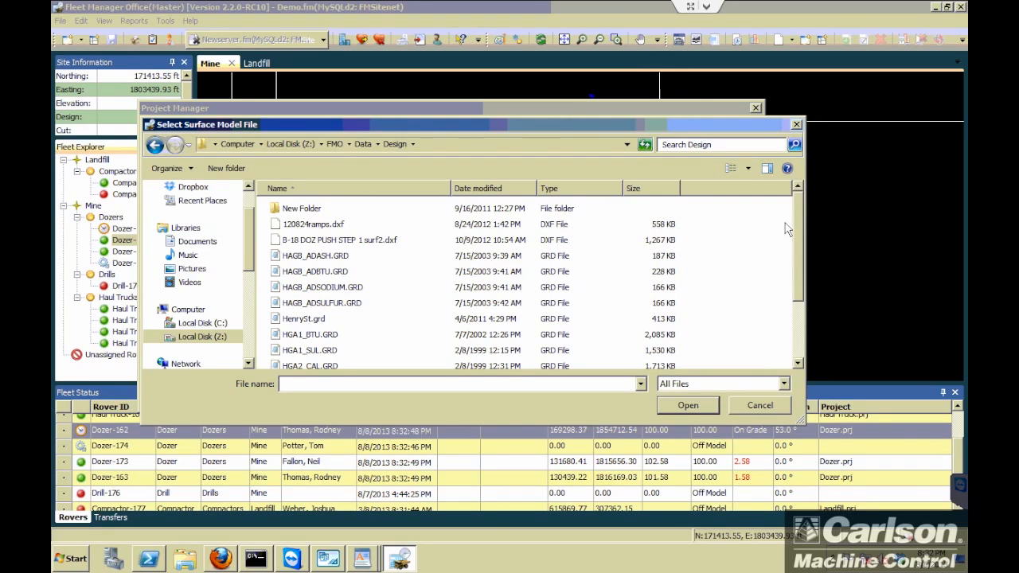
{"action": "left_click_drag", "start_coordinate": [800, 242], "coordinate": [799, 293]}
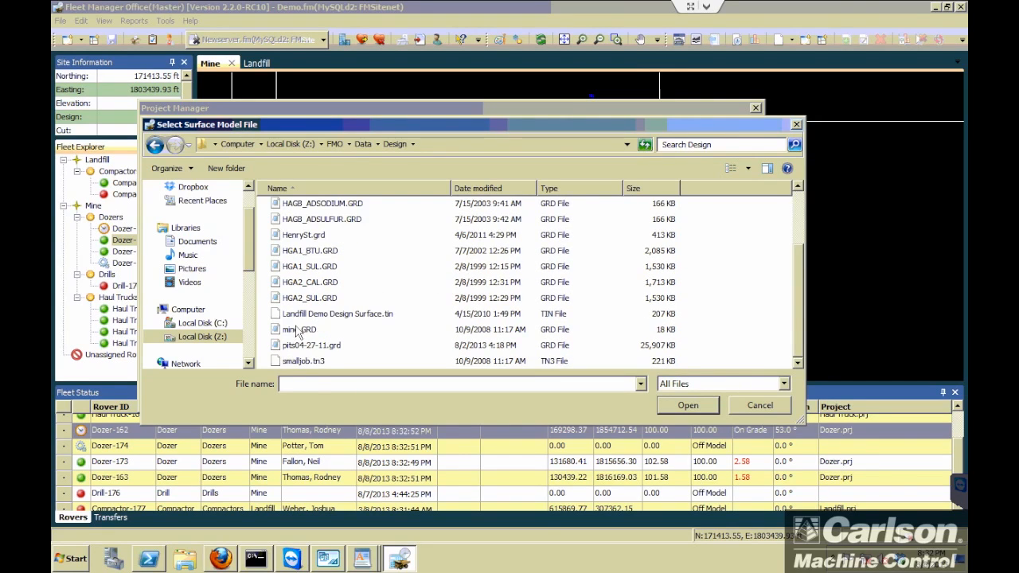
{"action": "double_click", "coordinate": [300, 329]}
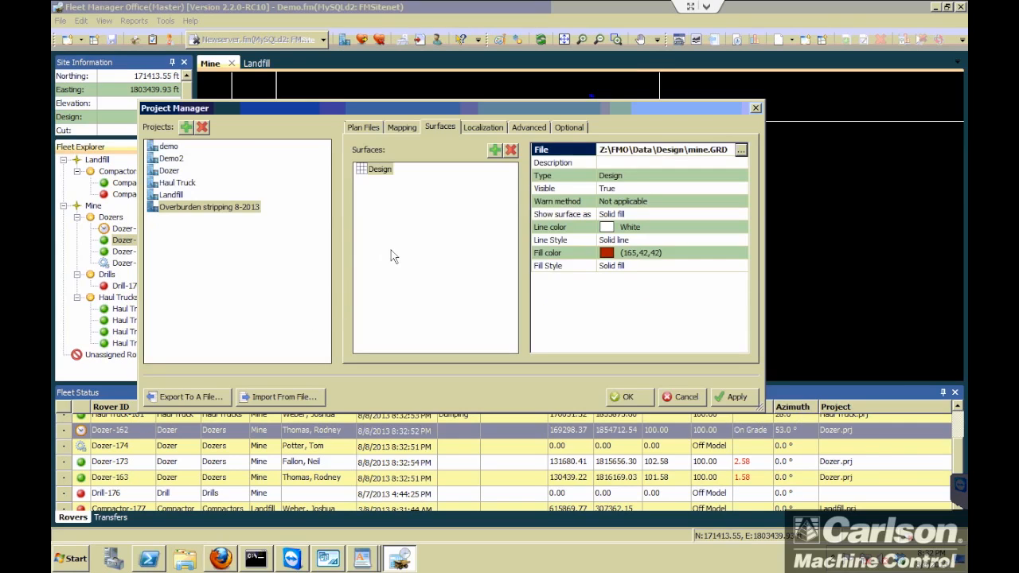
Add a surface named "Exisitng" that uses mine.GRD from the Actual folder, and set its type to Existing.
{"action": "left_click", "coordinate": [494, 149]}
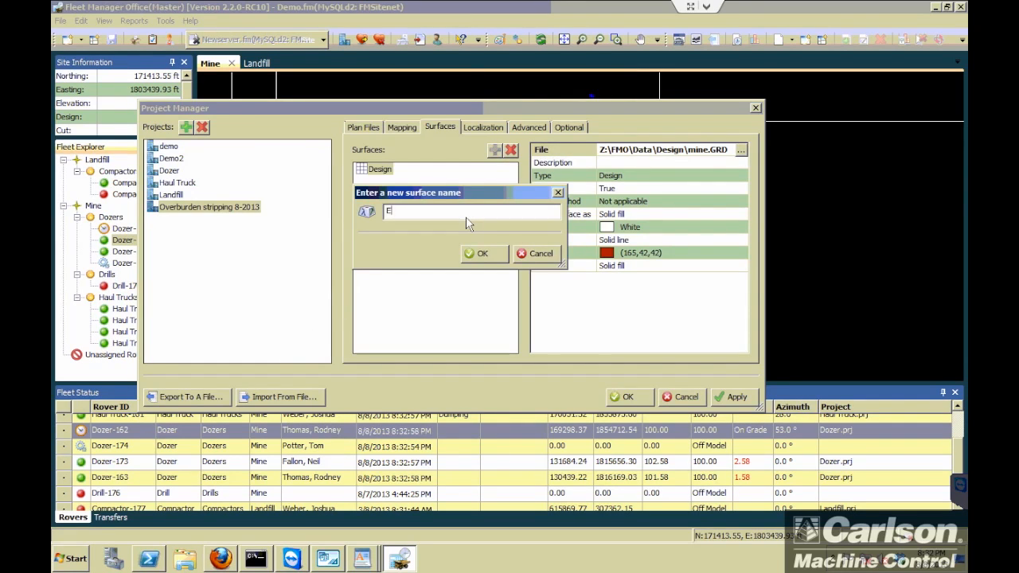
{"action": "type", "text": "Exisitng"}
{"action": "left_click", "coordinate": [486, 255]}
{"action": "left_click", "coordinate": [741, 152]}
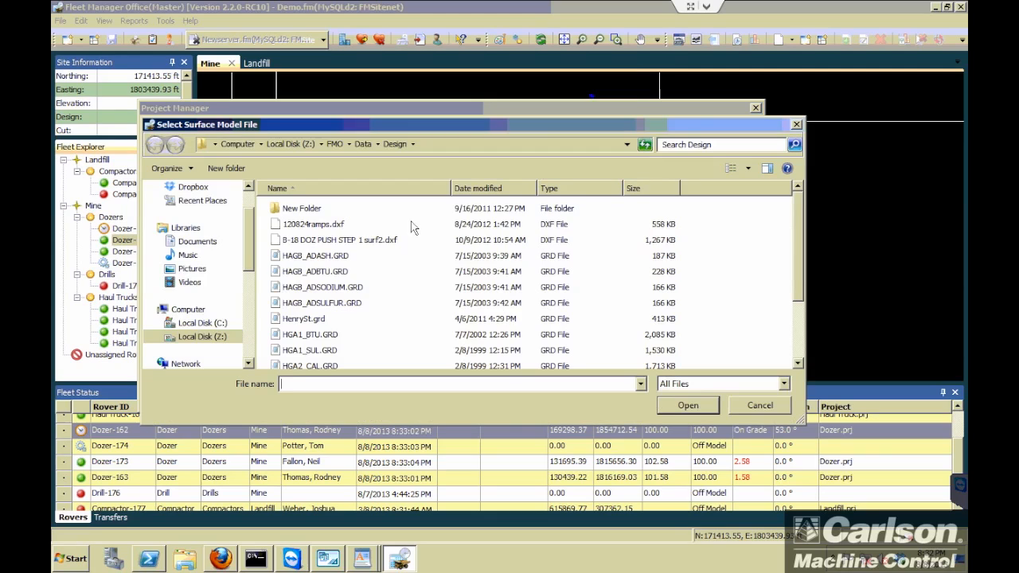
{"action": "left_click", "coordinate": [362, 144]}
{"action": "double_click", "coordinate": [312, 208]}
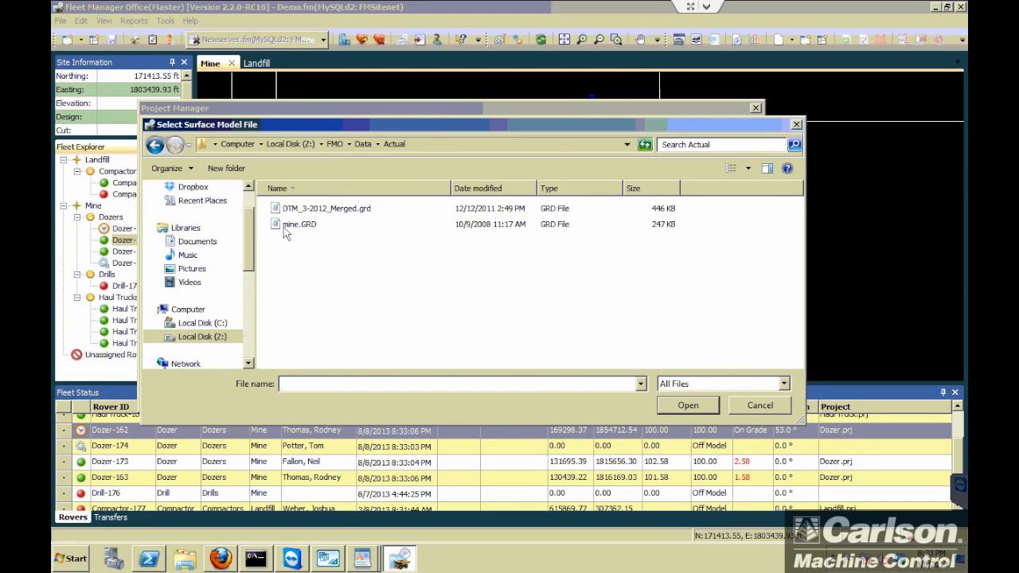
{"action": "double_click", "coordinate": [285, 226]}
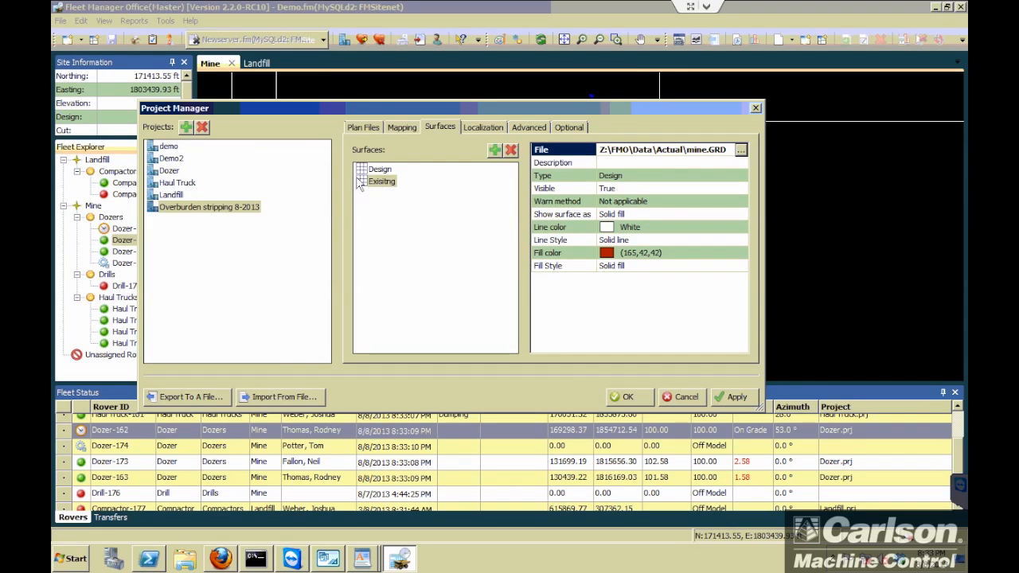
{"action": "left_click", "coordinate": [622, 176]}
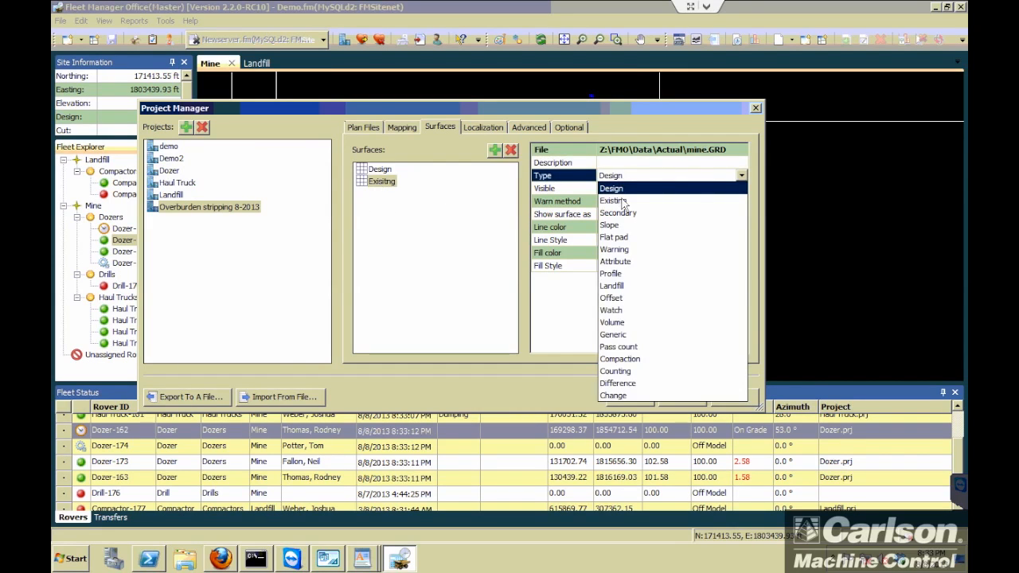
{"action": "left_click", "coordinate": [621, 200]}
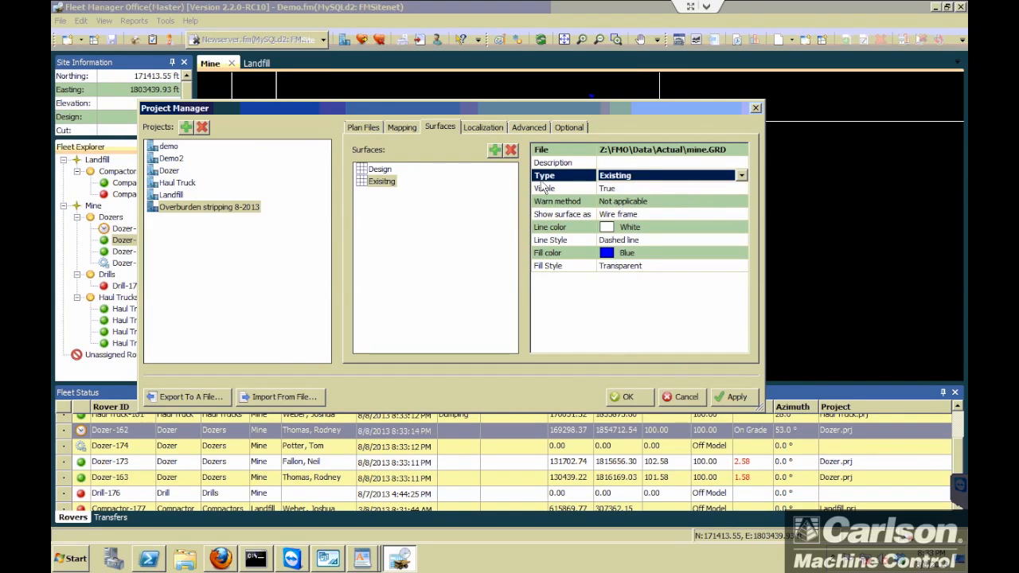
Compare the properties of the Design and Exisitng surfaces and review the available surface types without changing them.
{"action": "left_click", "coordinate": [379, 169]}
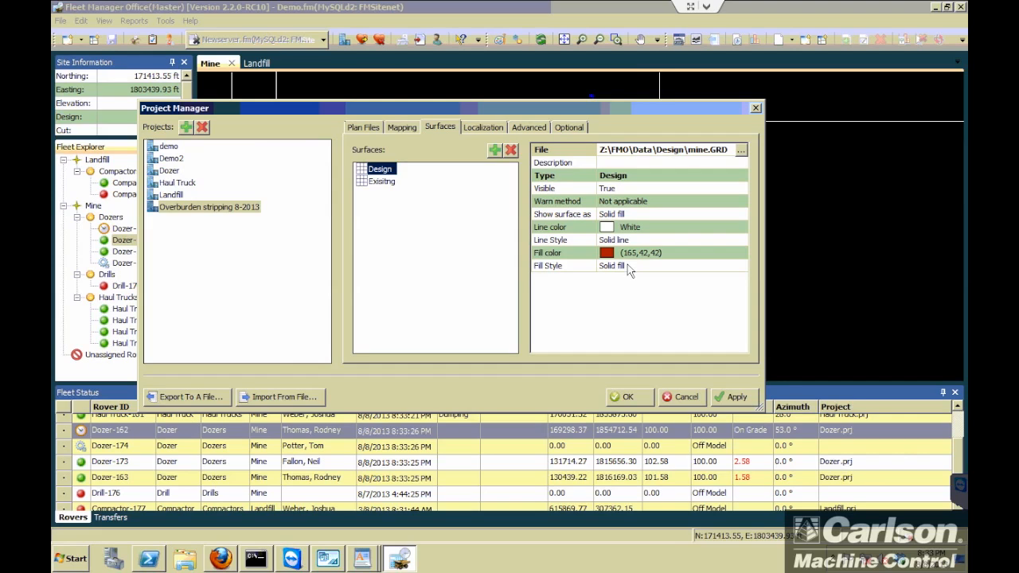
{"action": "key", "text": "Down"}
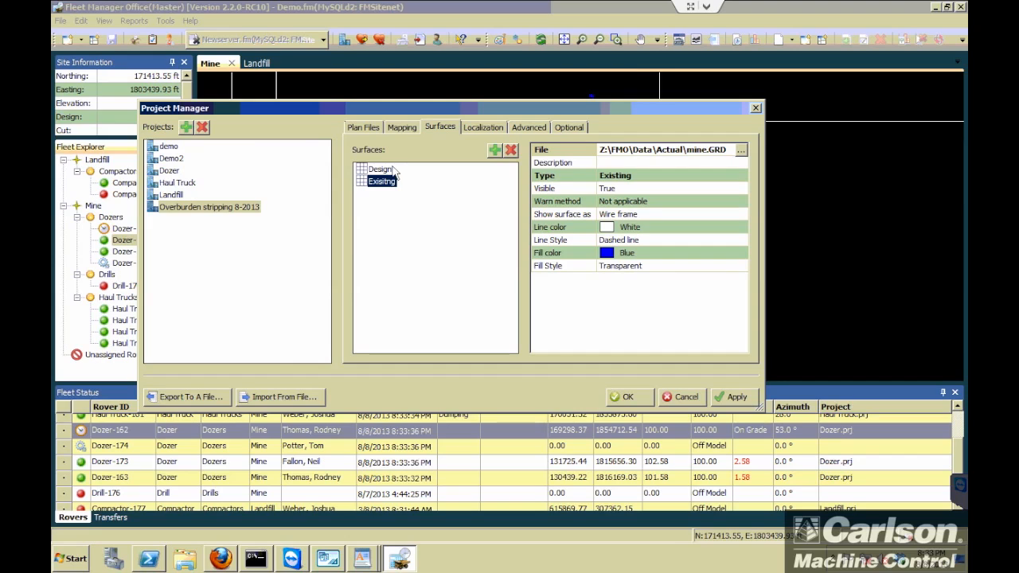
{"action": "left_click", "coordinate": [634, 176]}
{"action": "left_click", "coordinate": [634, 176]}
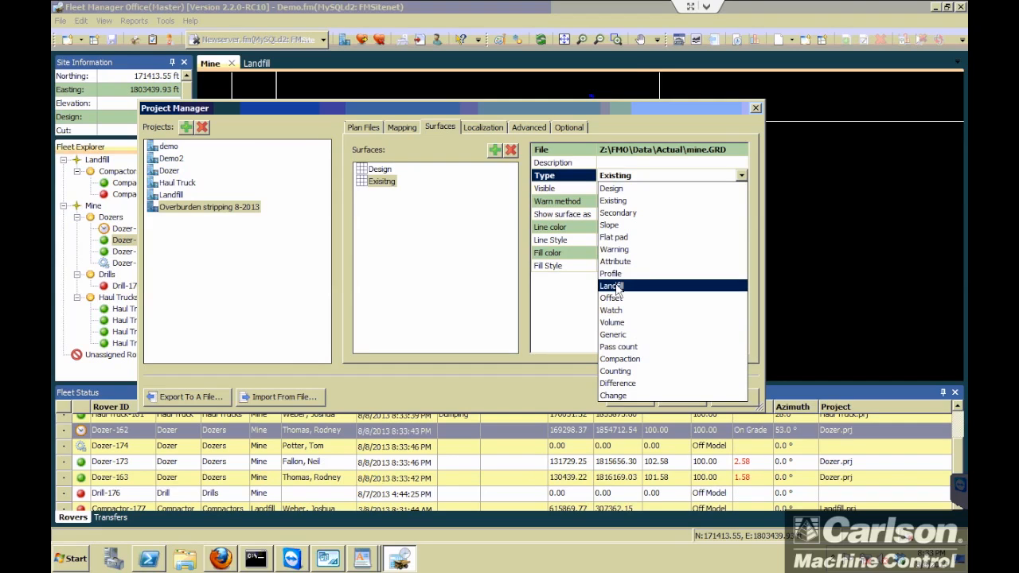
{"action": "left_click", "coordinate": [568, 309]}
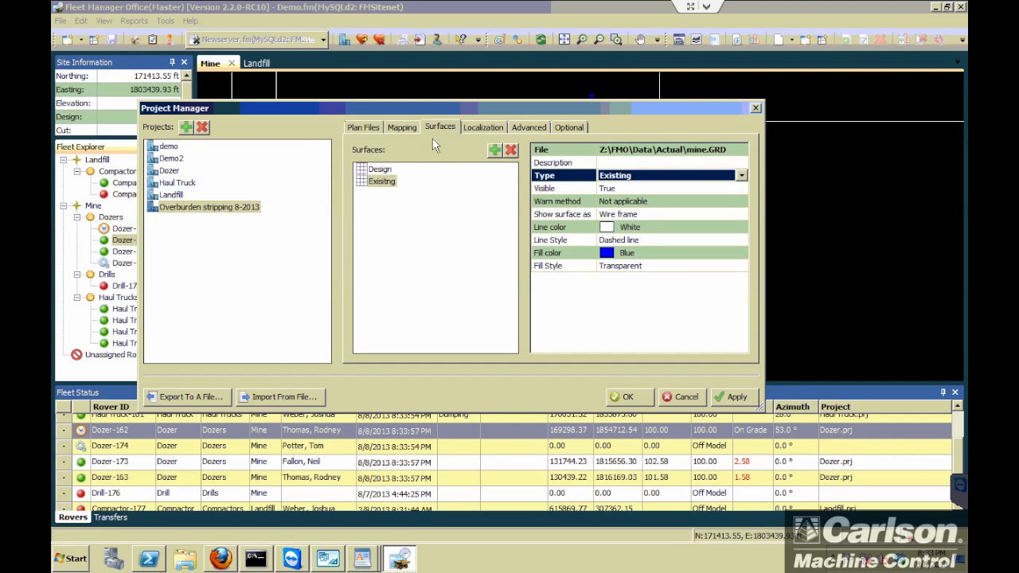
Assign mine.LOC from the Data folder as the project's localization file.
{"action": "left_click", "coordinate": [482, 129]}
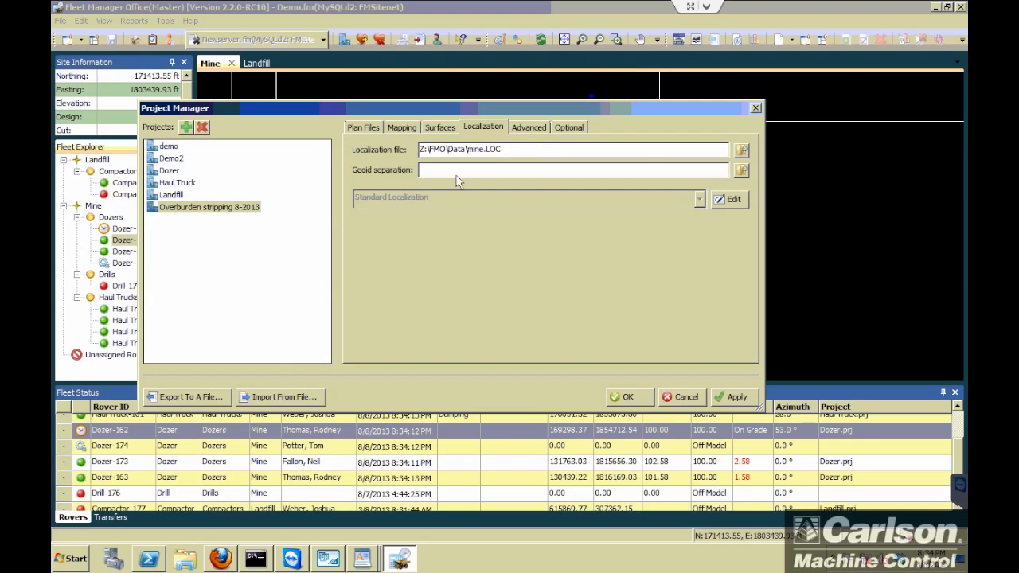
{"action": "left_click", "coordinate": [741, 149]}
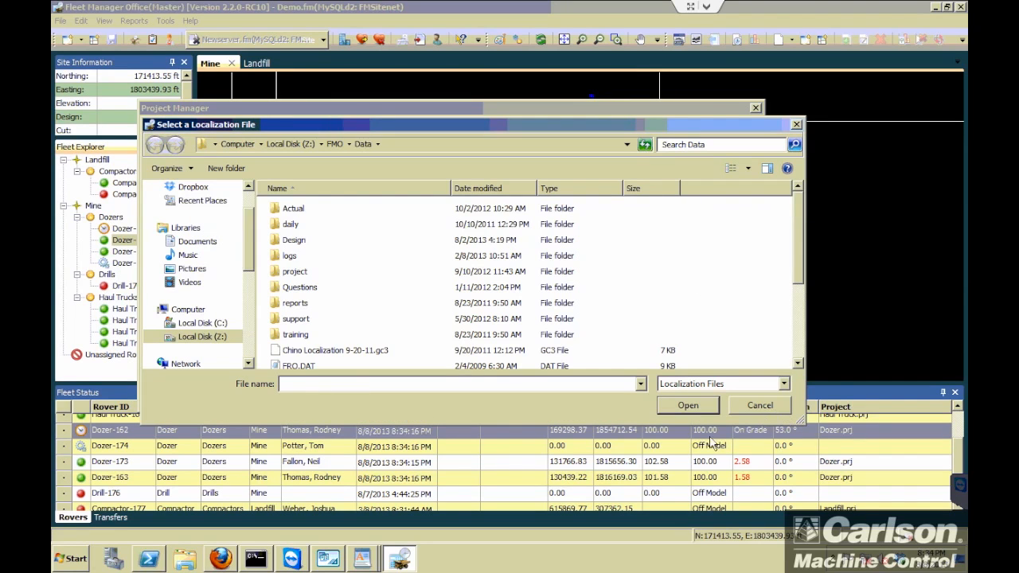
{"action": "left_click", "coordinate": [771, 408]}
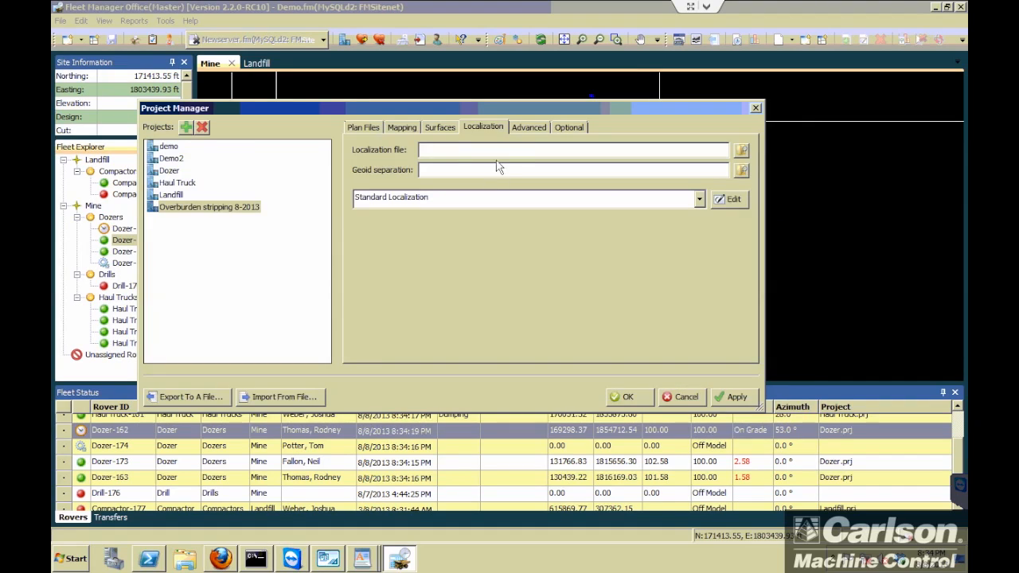
{"action": "left_click", "coordinate": [742, 153]}
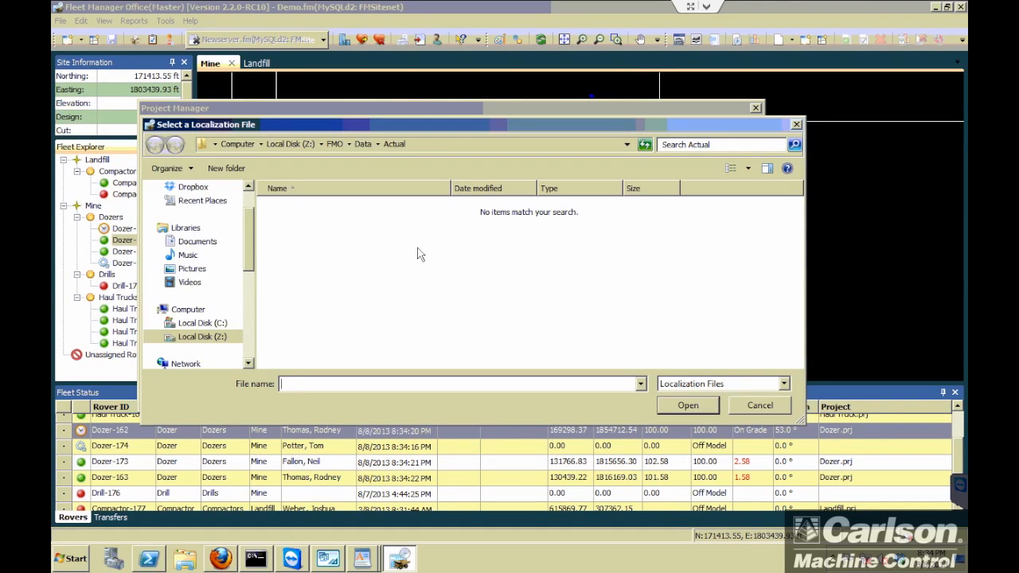
{"action": "left_click", "coordinate": [359, 144]}
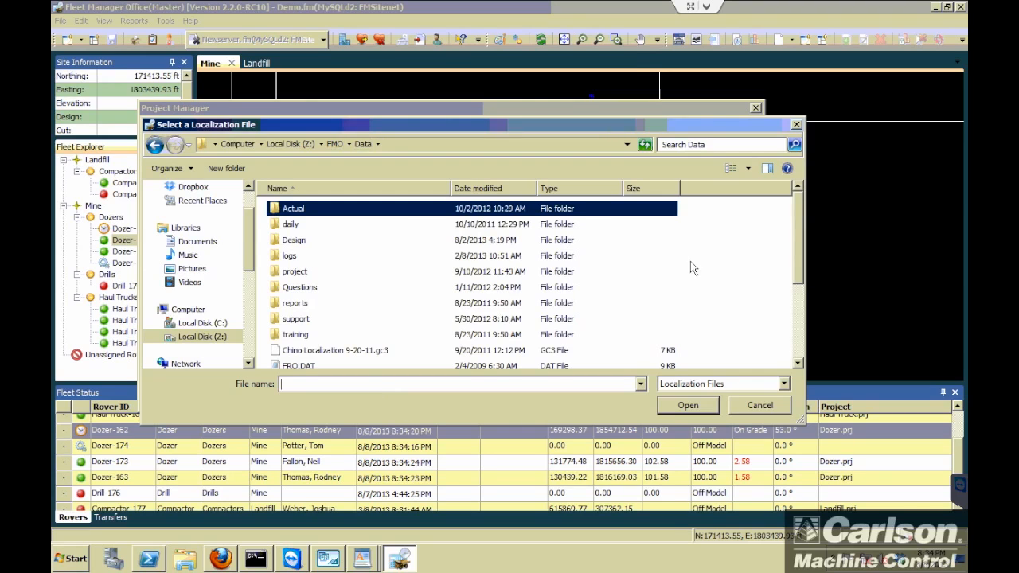
{"action": "scroll", "coordinate": [786, 334], "scroll_direction": "down", "scroll_amount": 3}
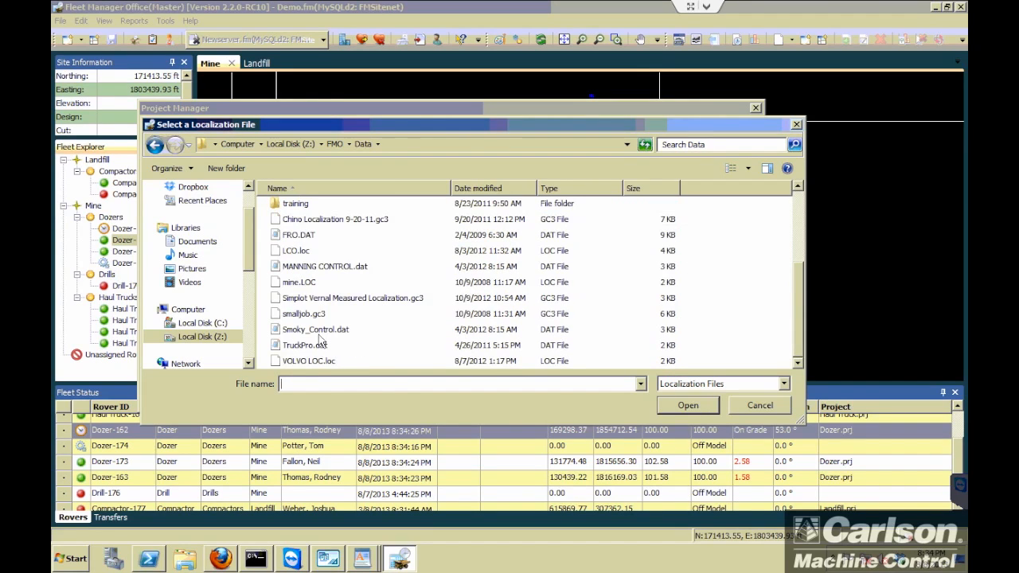
{"action": "left_click", "coordinate": [307, 283]}
{"action": "left_click", "coordinate": [698, 411]}
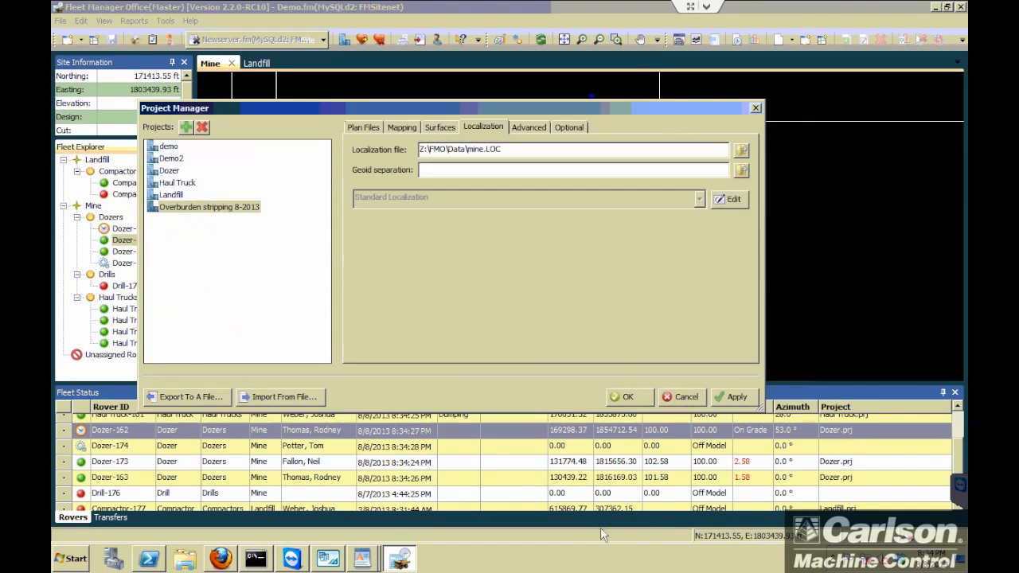
Set the project's surface update method to Update for both cut and fill.
{"action": "left_click", "coordinate": [539, 128]}
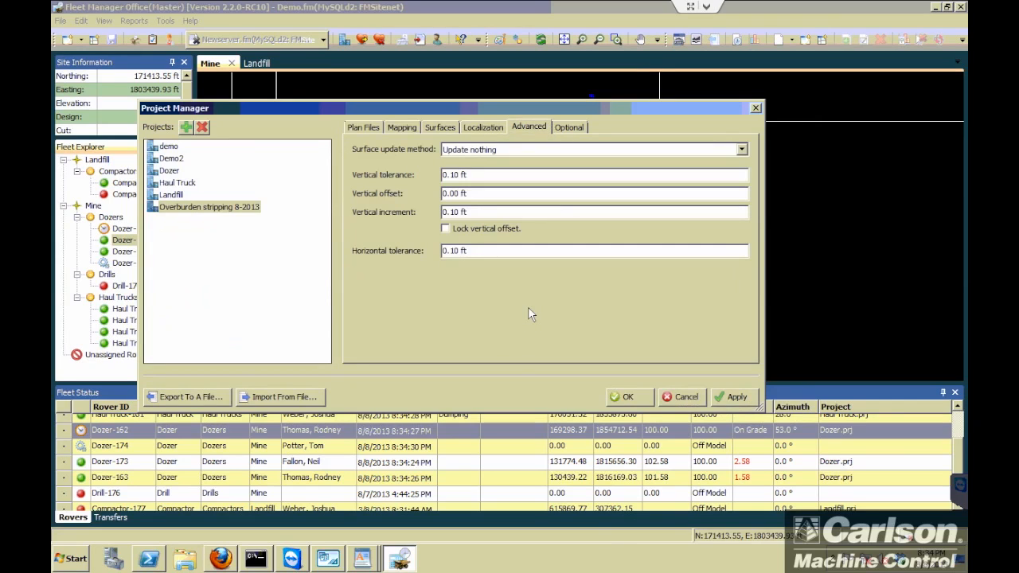
{"action": "left_click", "coordinate": [741, 149]}
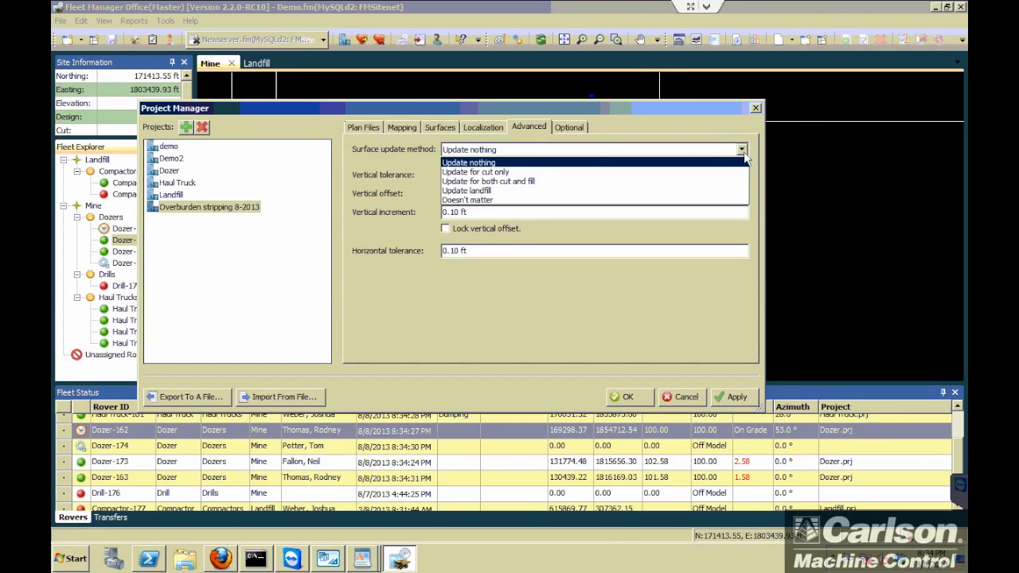
{"action": "left_click", "coordinate": [514, 181]}
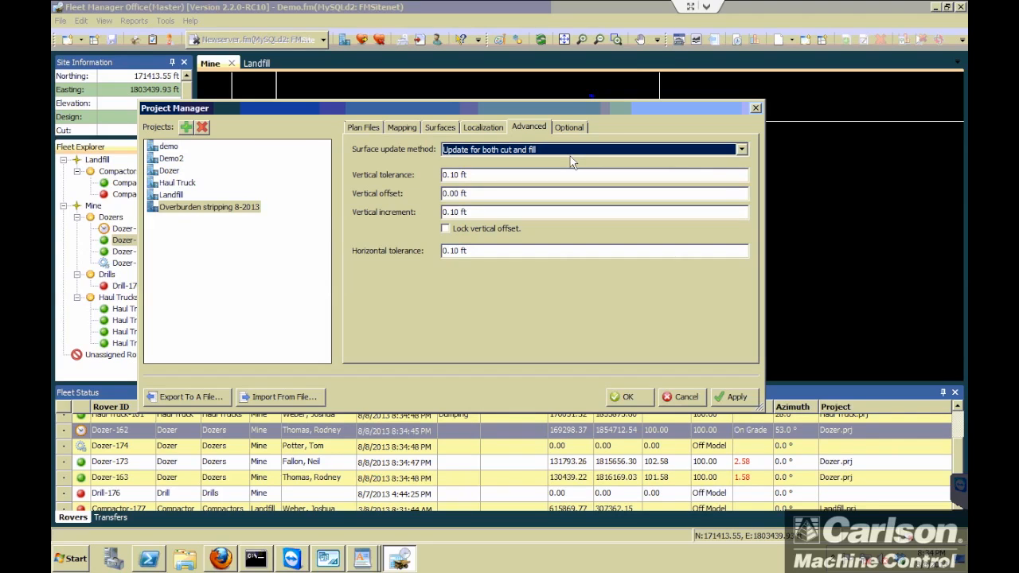
Set the project's vertical increment to 1.00 ft.
{"action": "left_click", "coordinate": [488, 177]}
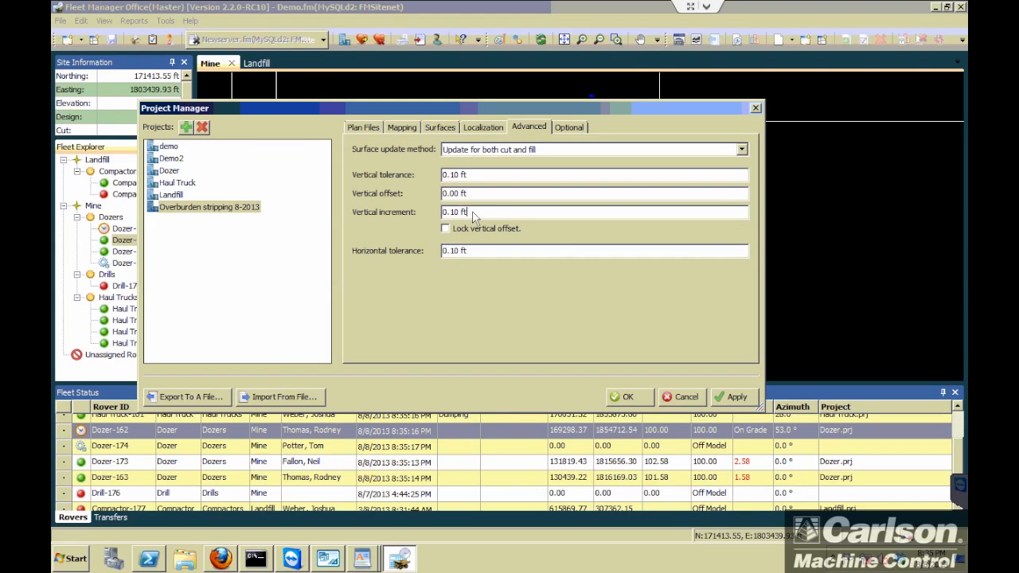
{"action": "left_click_drag", "start_coordinate": [471, 213], "coordinate": [415, 212]}
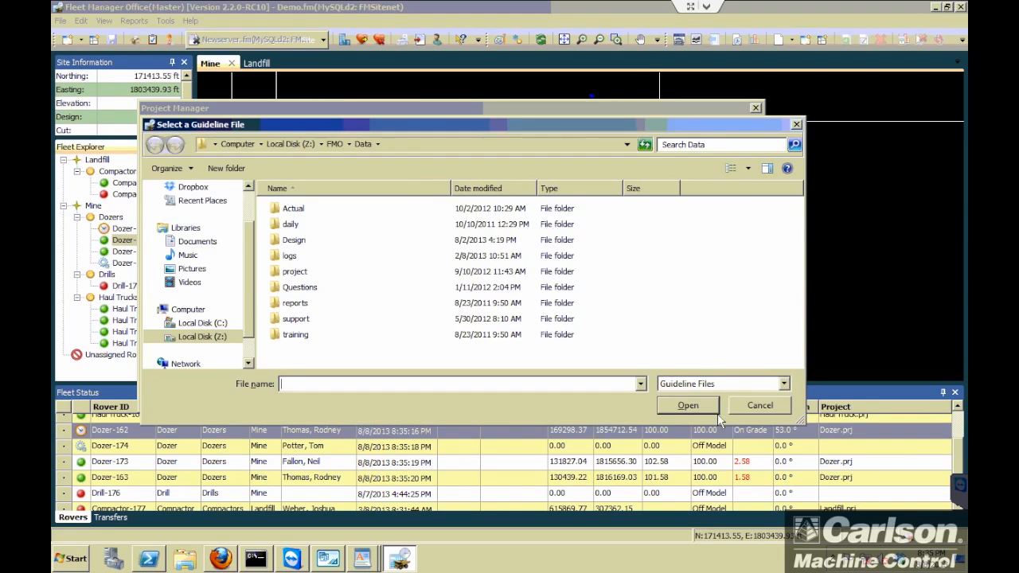
{"action": "left_click", "coordinate": [761, 407]}
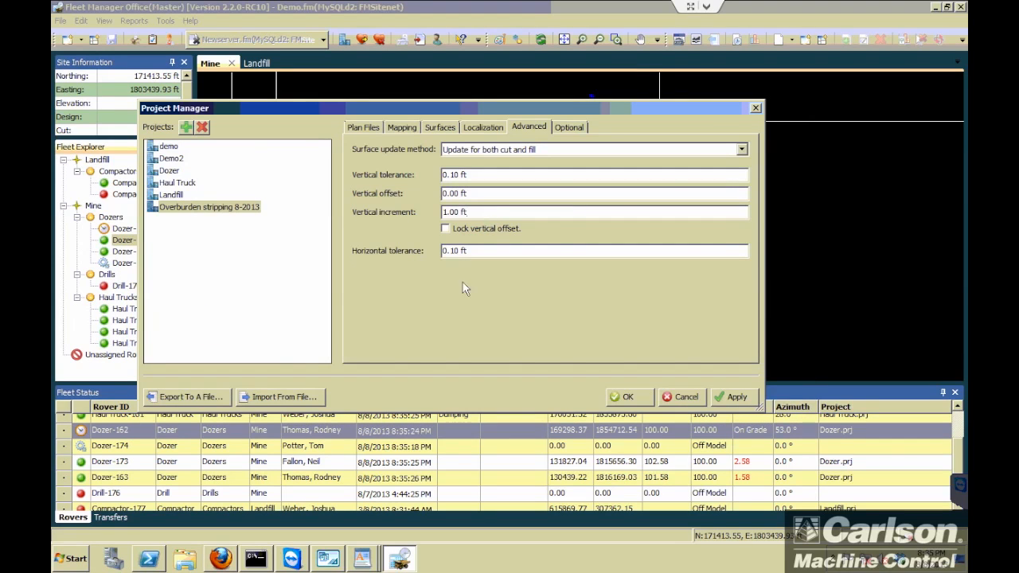
{"action": "left_click", "coordinate": [505, 251]}
Enter "Overburden Stripping 8-2013" as the project's optional description.
{"action": "left_click", "coordinate": [575, 126]}
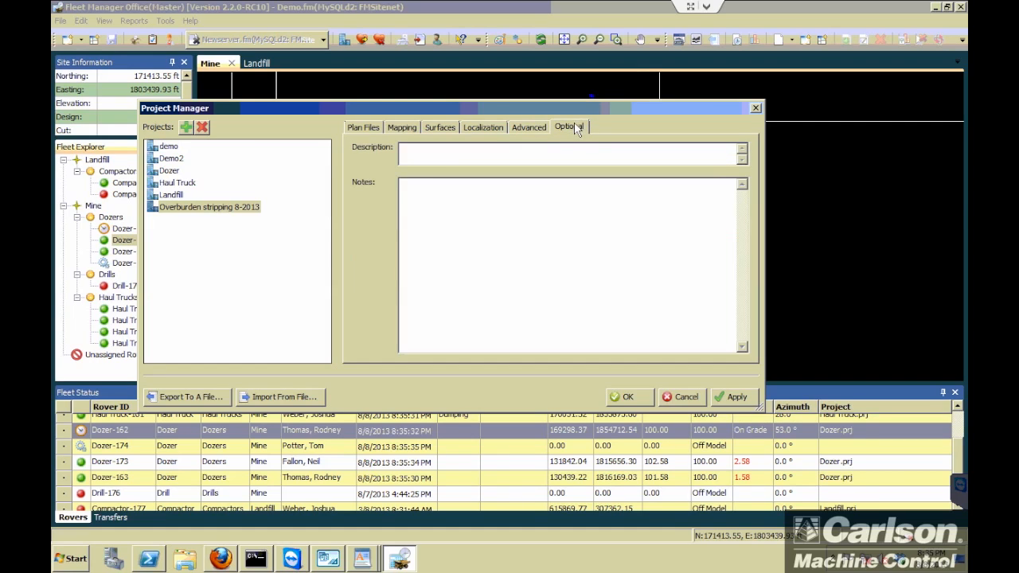
{"action": "left_click", "coordinate": [452, 162]}
{"action": "type", "text": "Overburned"}
{"action": "key", "text": "BackSpace"}
{"action": "type", "text": "den Stipping 8-2013"}
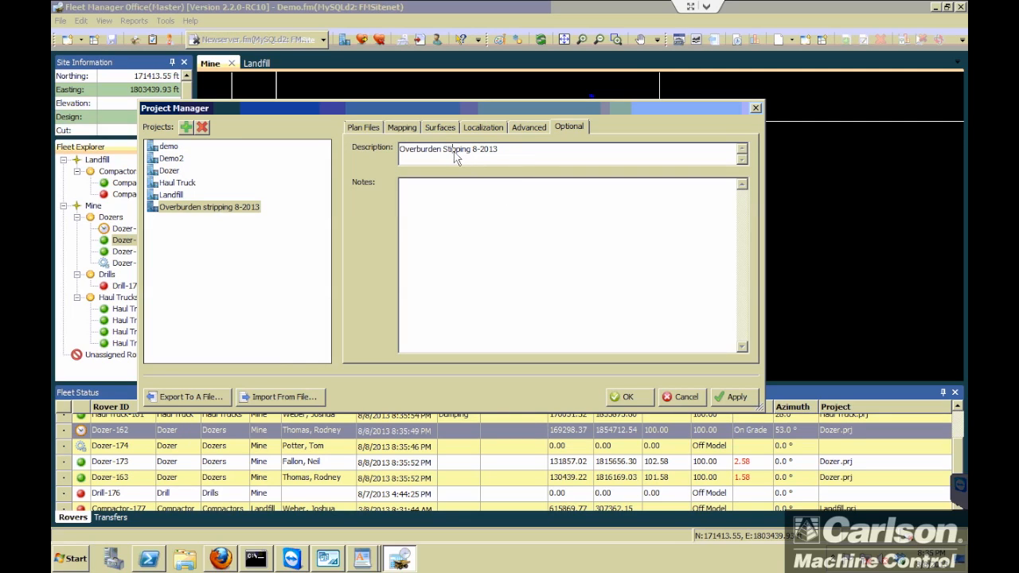
{"action": "left_click", "coordinate": [454, 152]}
{"action": "type", "text": "r"}
Add the note "Begins 8-1-2013" to the project and save it, closing the Project Manager.
{"action": "left_click", "coordinate": [456, 218]}
{"action": "type", "text": "B"}
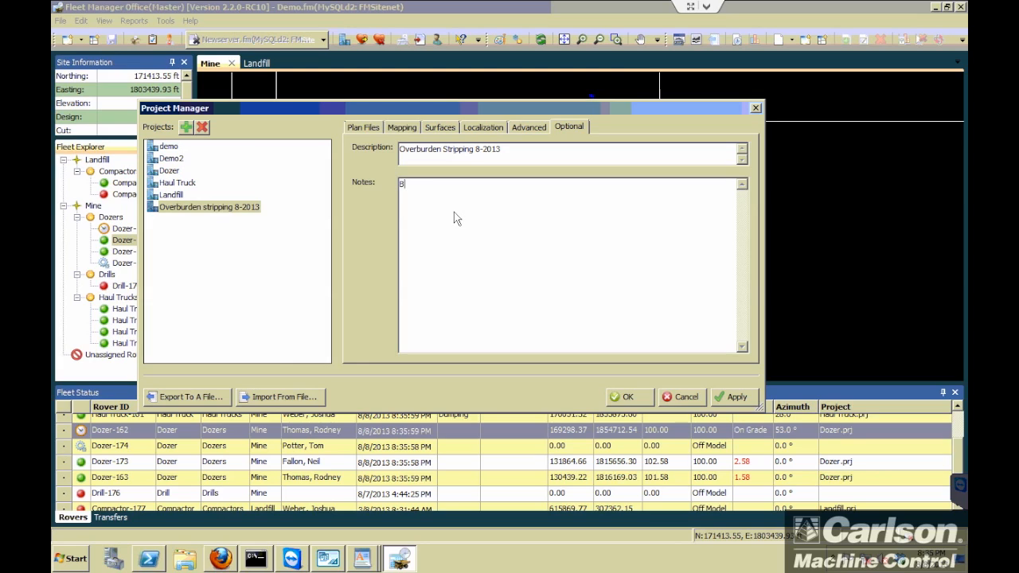
{"action": "type", "text": "egins 8-1-"}
{"action": "type", "text": "2013"}
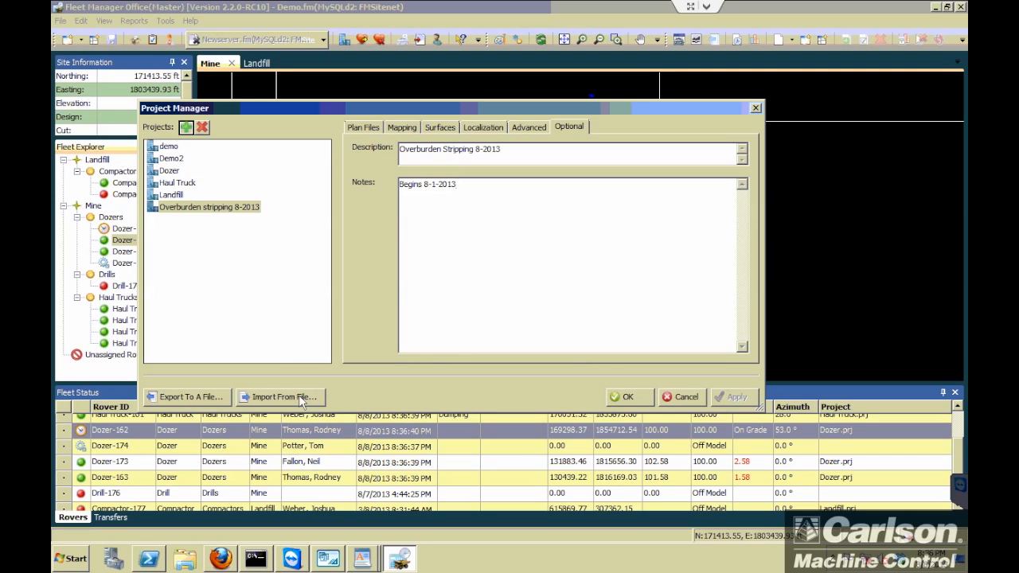
{"action": "left_click", "coordinate": [627, 396]}
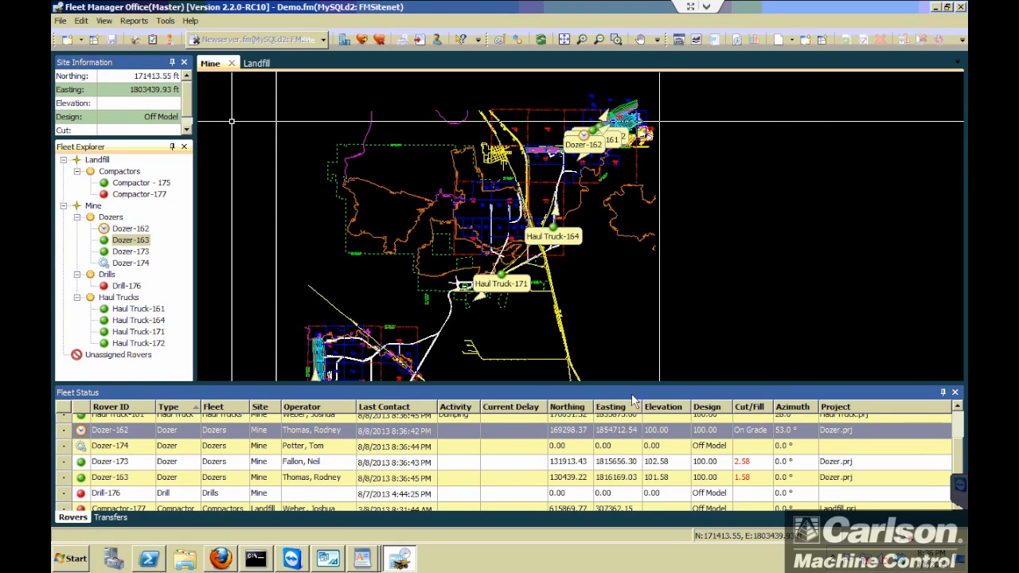
Set up a transfer of the project Overburden stripping 8-2013 to Dozer-162, Dozer-163, Dozer-173 and Dozer-174.
{"action": "left_click", "coordinate": [360, 40]}
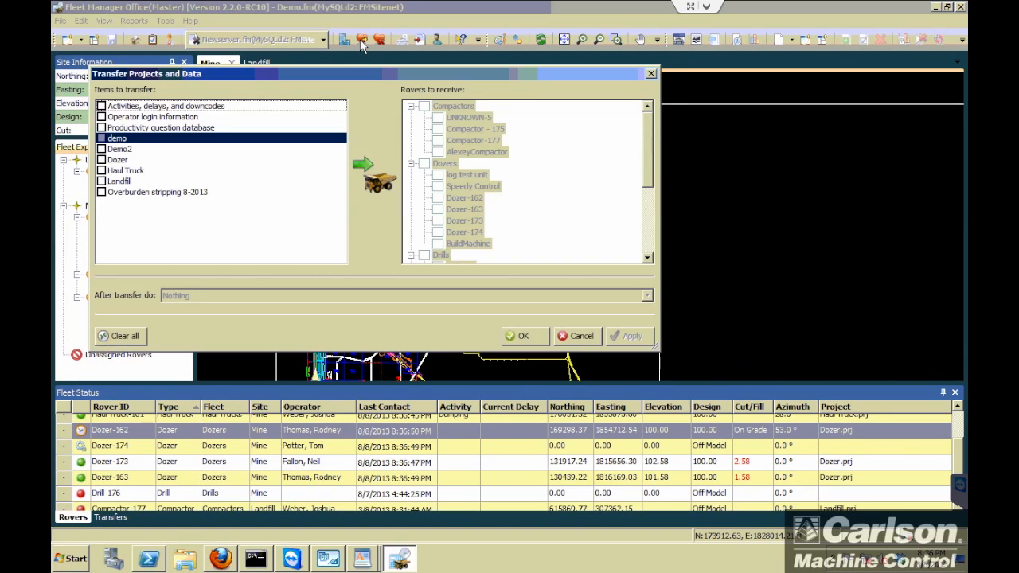
{"action": "left_click", "coordinate": [102, 192]}
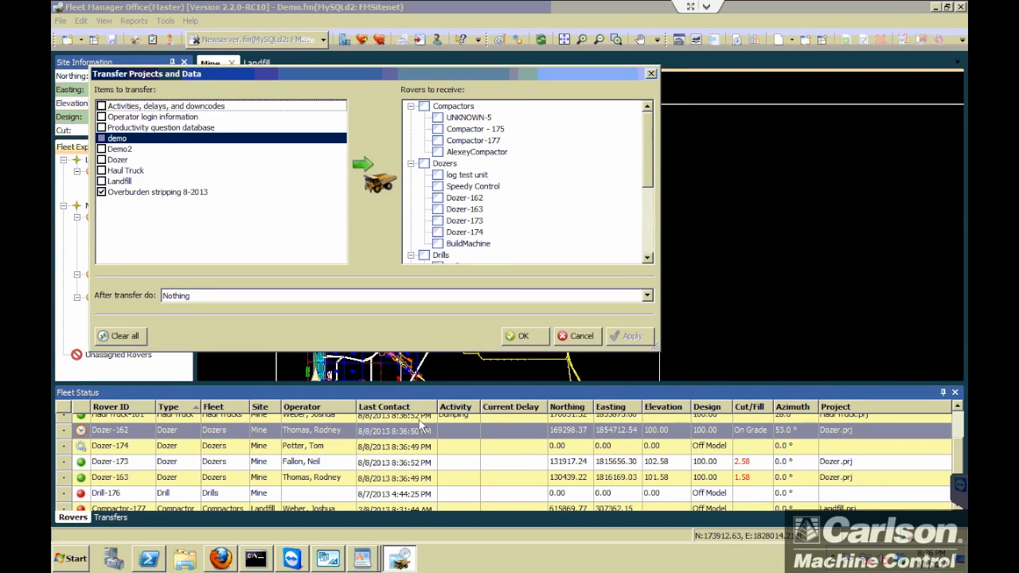
{"action": "scroll", "coordinate": [650, 158], "scroll_direction": "down", "scroll_amount": 1}
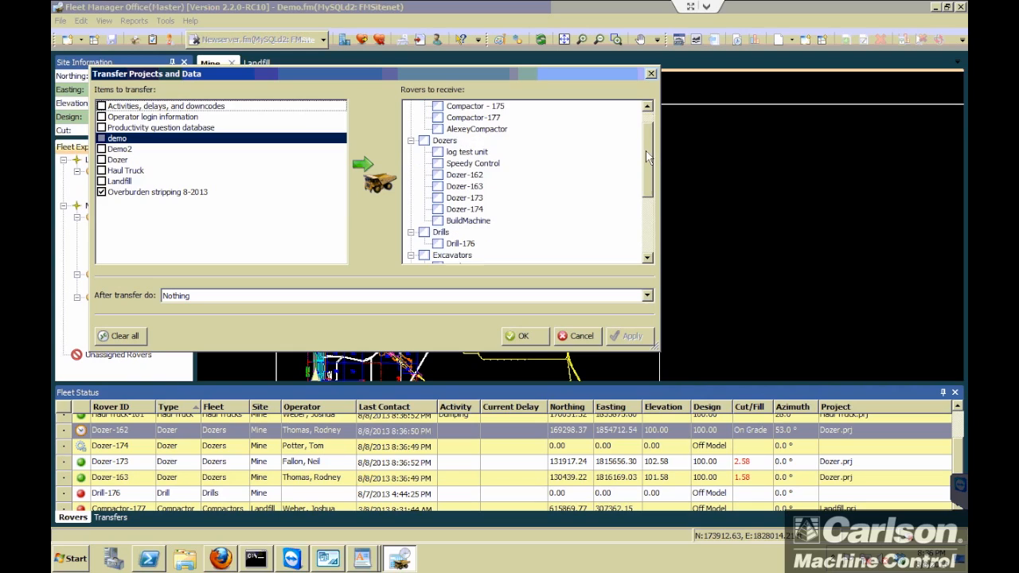
{"action": "left_click", "coordinate": [438, 174]}
{"action": "left_click", "coordinate": [438, 185]}
{"action": "left_click", "coordinate": [437, 198]}
{"action": "left_click", "coordinate": [438, 209]}
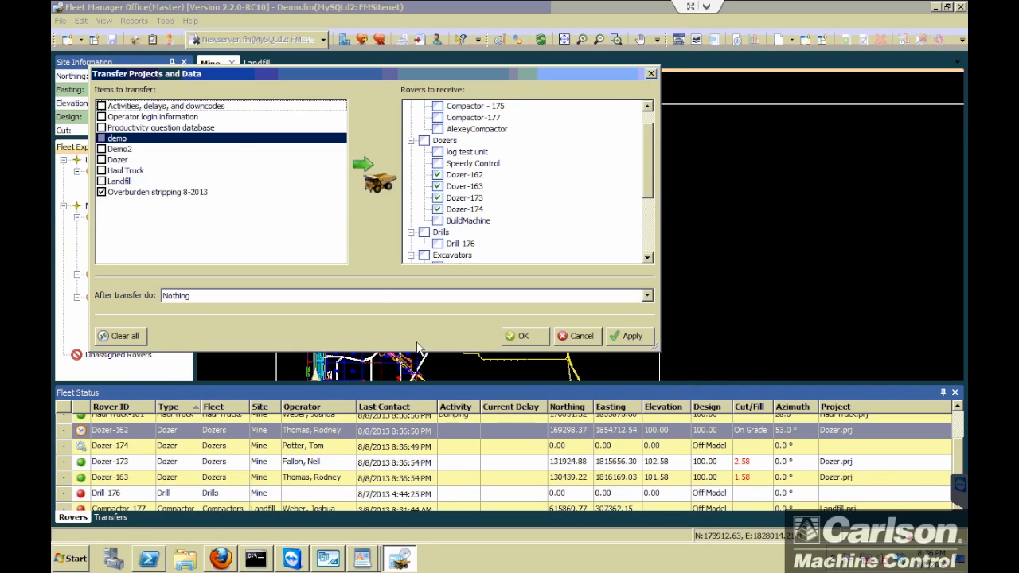
Try the after-transfer actions Change to the new project and Reload the current project.
{"action": "left_click", "coordinate": [357, 297]}
{"action": "left_click", "coordinate": [238, 309]}
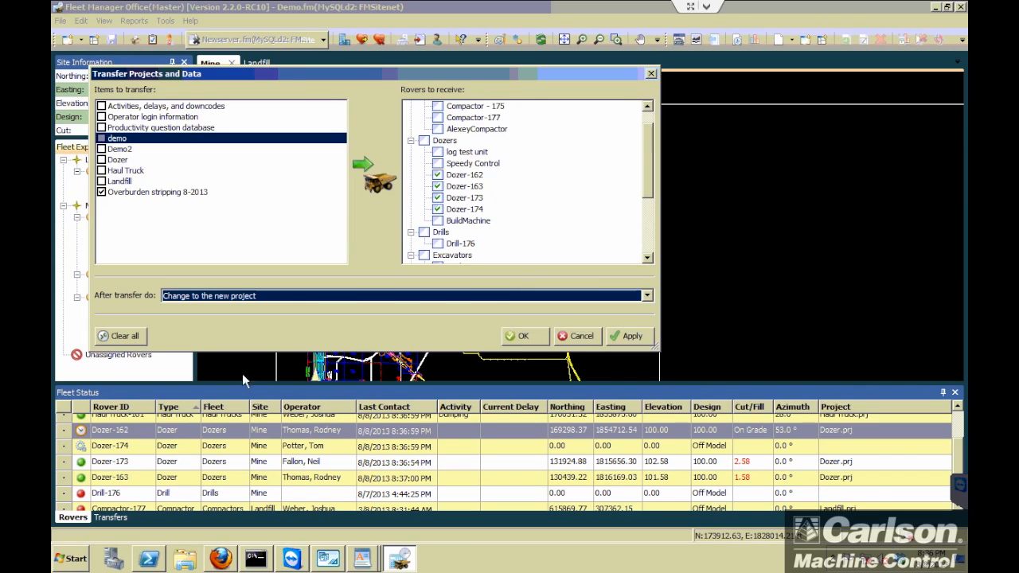
{"action": "left_click", "coordinate": [267, 299]}
{"action": "left_click", "coordinate": [185, 319]}
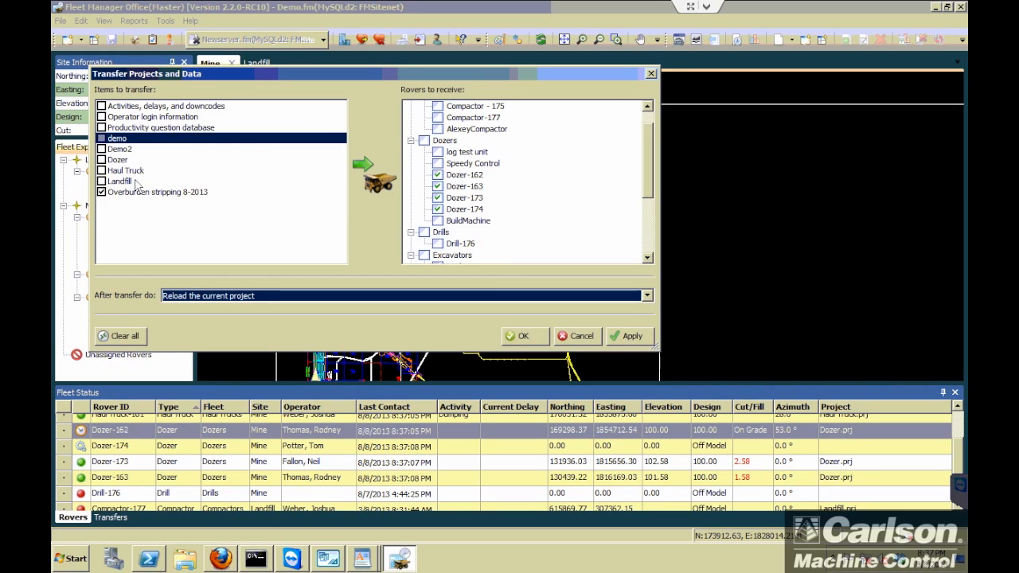
Set the after-transfer action to Nothing and submit the project transfer to the selected dozers.
{"action": "left_click", "coordinate": [285, 297]}
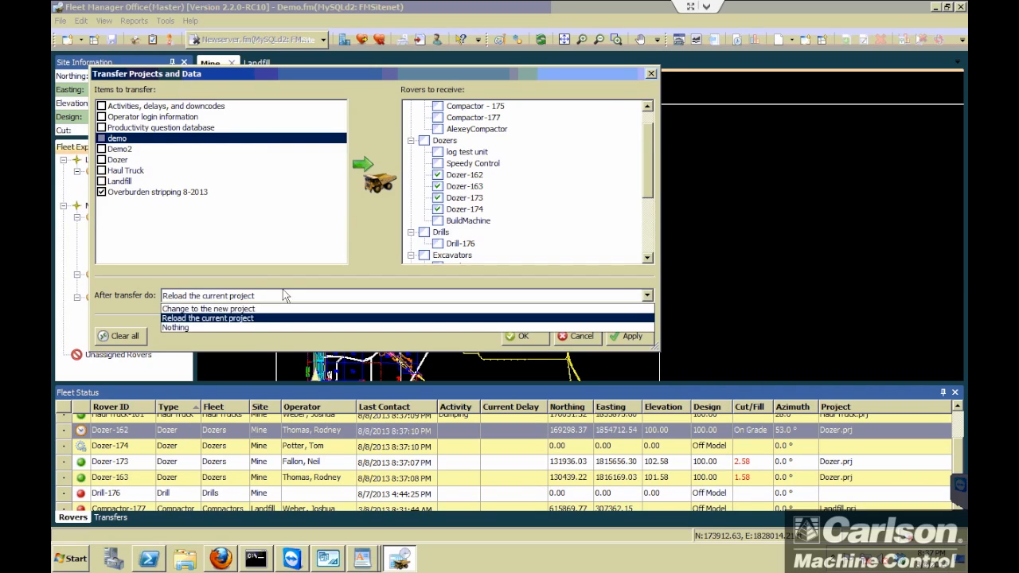
{"action": "left_click", "coordinate": [241, 328]}
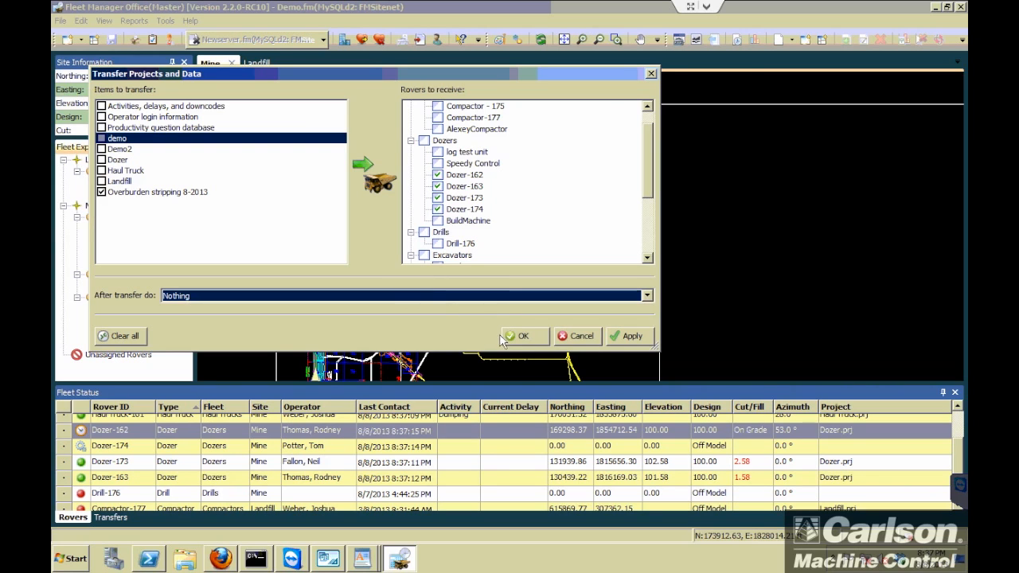
{"action": "left_click", "coordinate": [523, 336]}
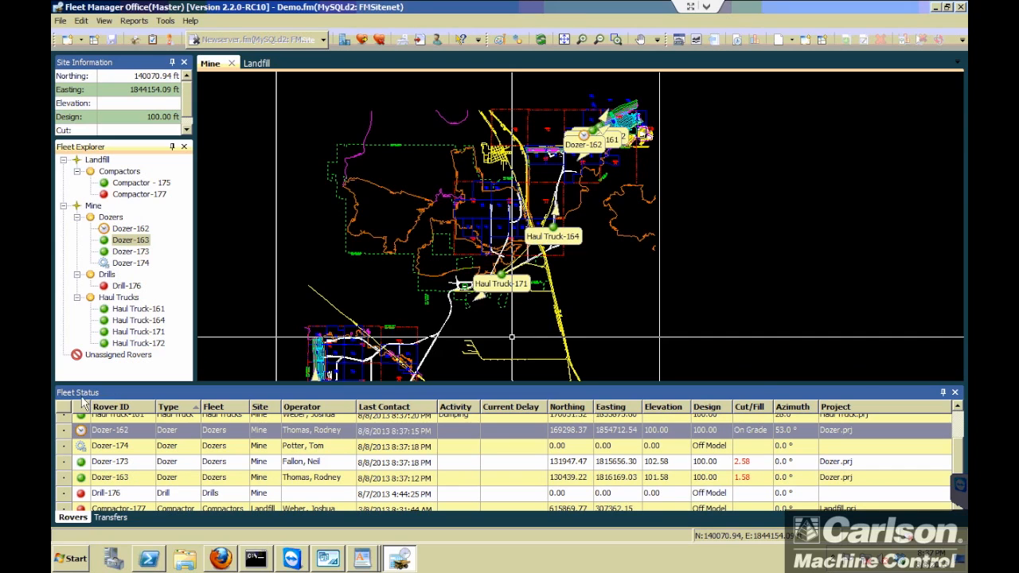
Show the fleet's transfer list and select the Dozer-162 transfer to check its state.
{"action": "left_click", "coordinate": [111, 517]}
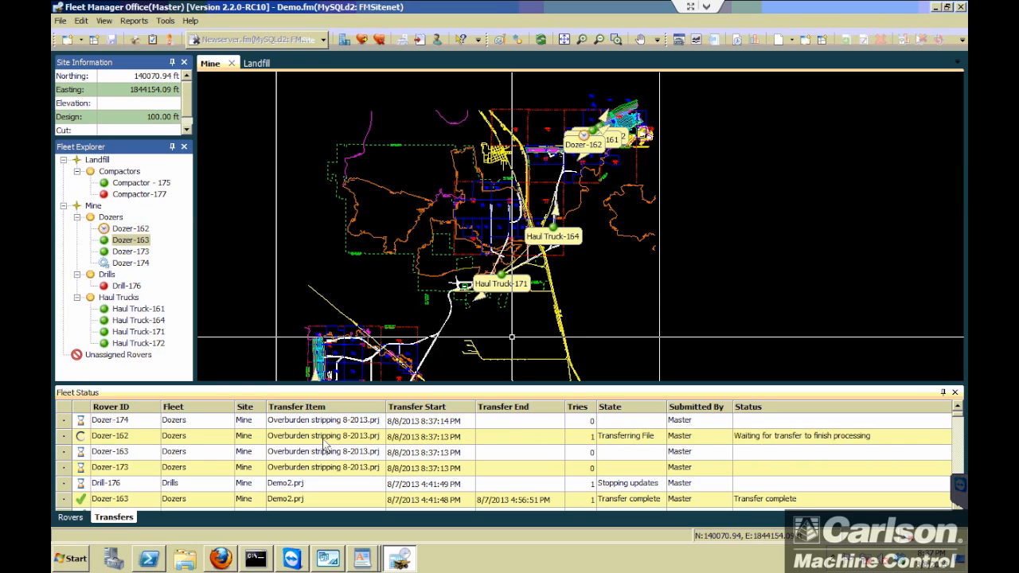
{"action": "left_click", "coordinate": [616, 439]}
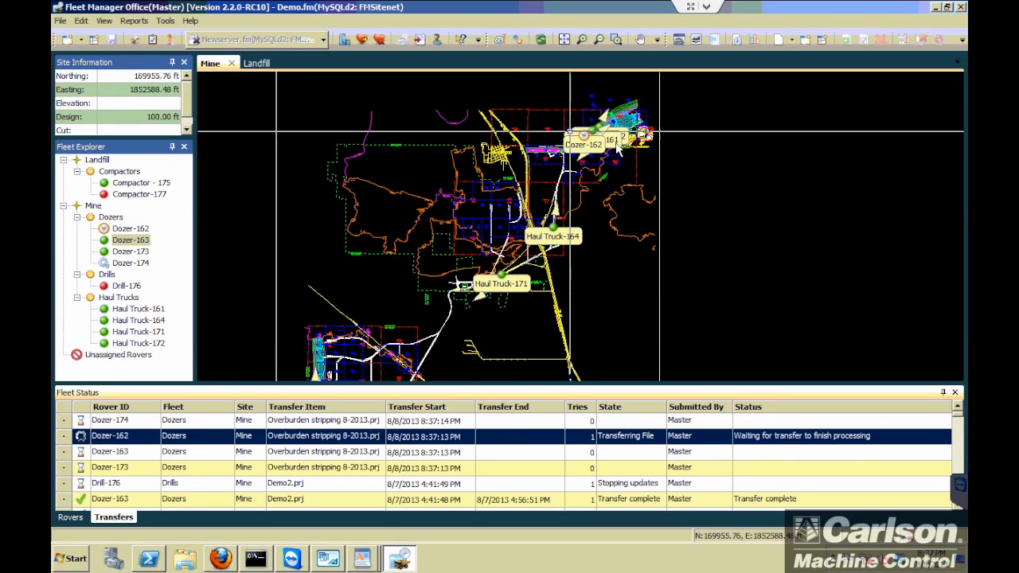